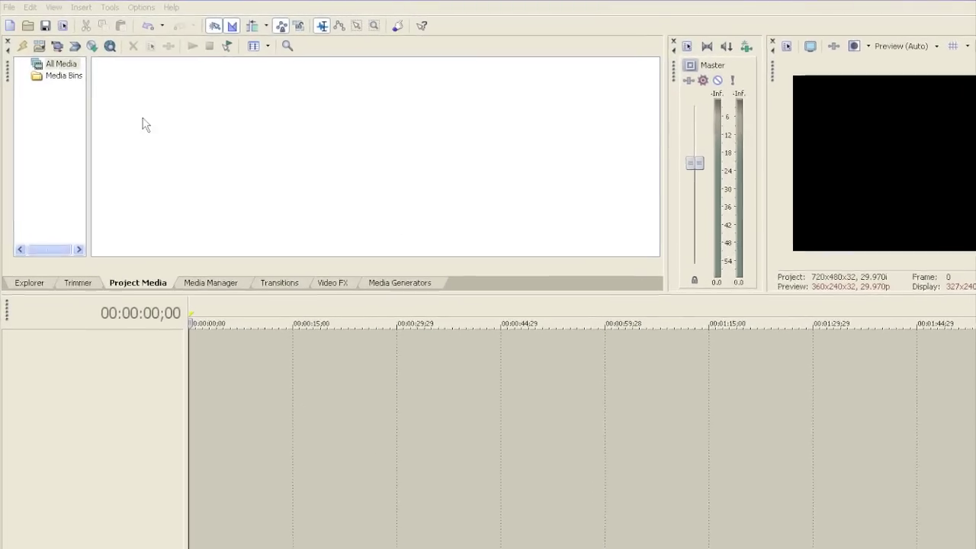
Open the File menu in the empty Sony Vegas project
click(10, 11)
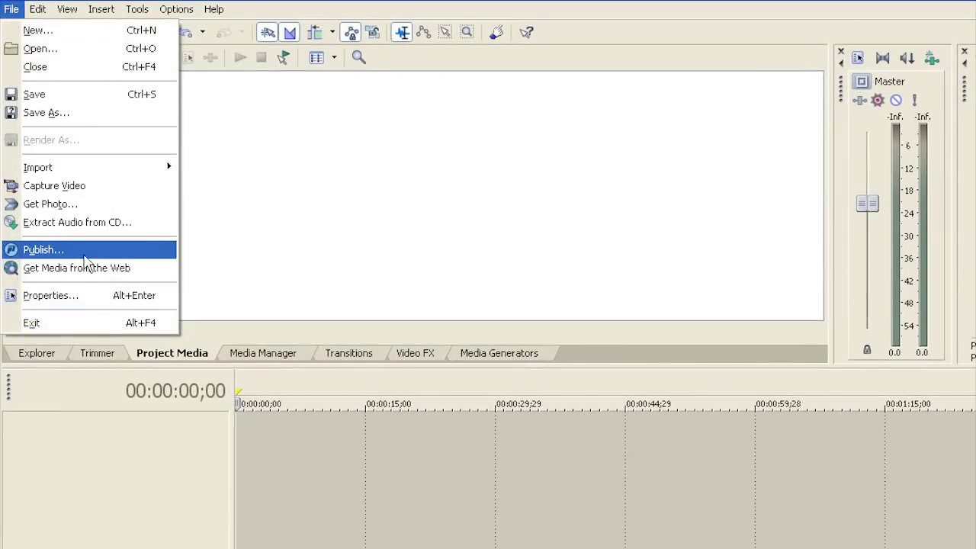
Set project audio to 24-bit with Best resample and stretch quality, keeping Stereo 44,100 Hz
click(74, 297)
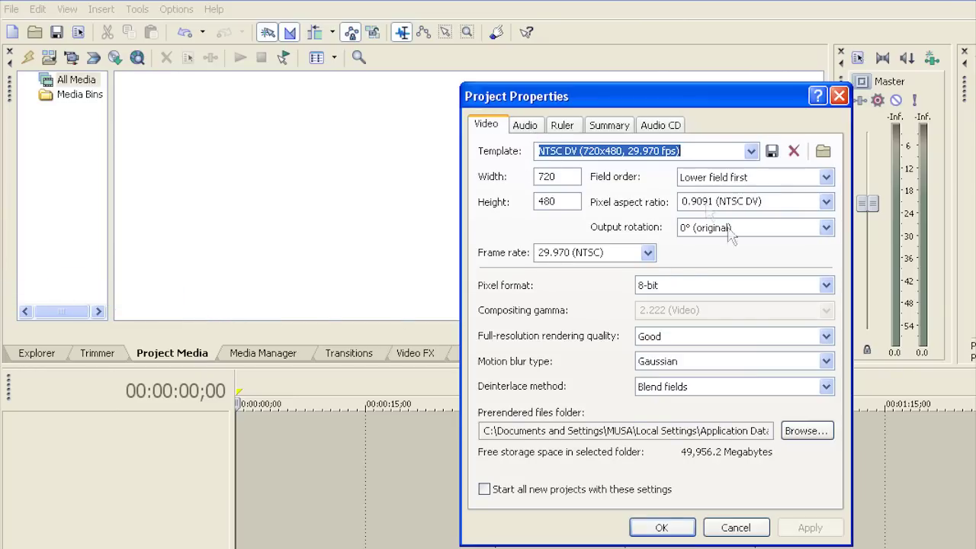
click(525, 126)
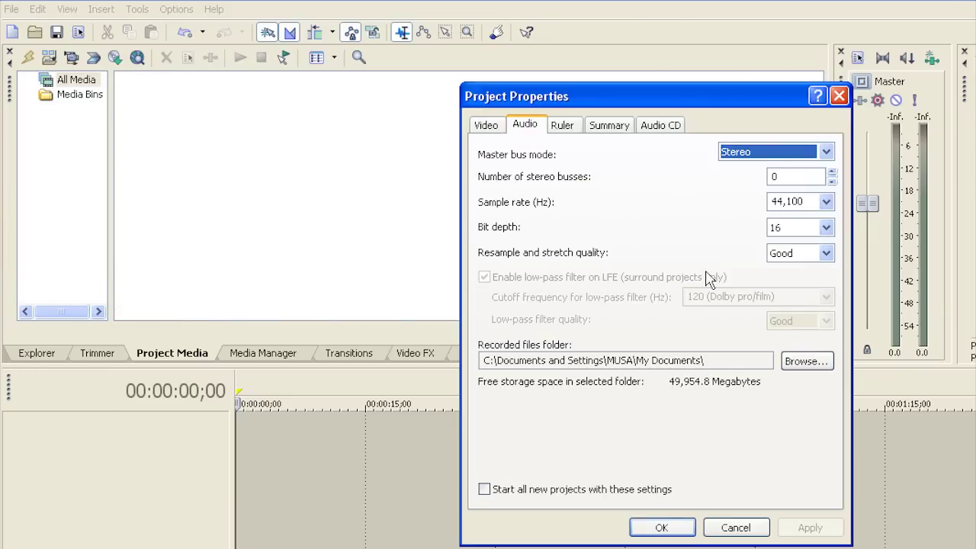
click(824, 152)
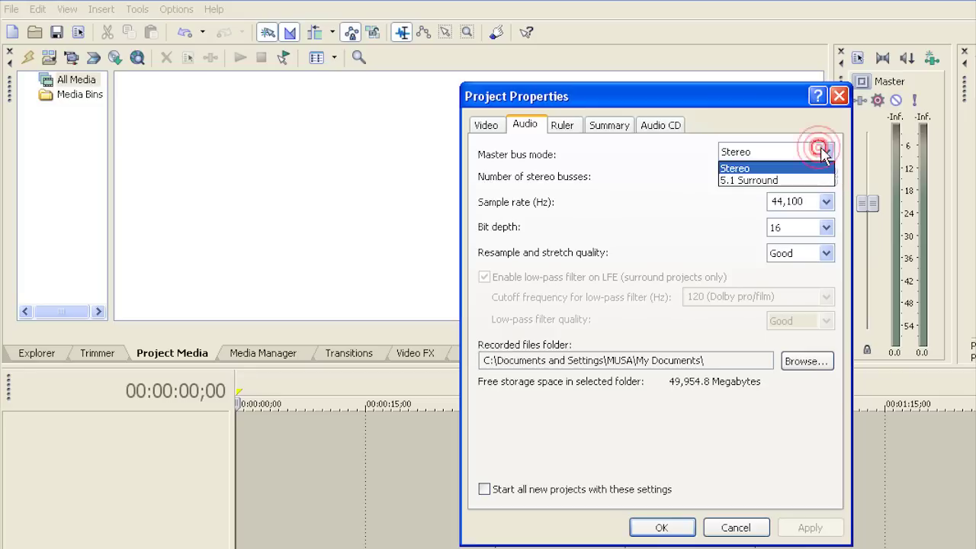
click(823, 152)
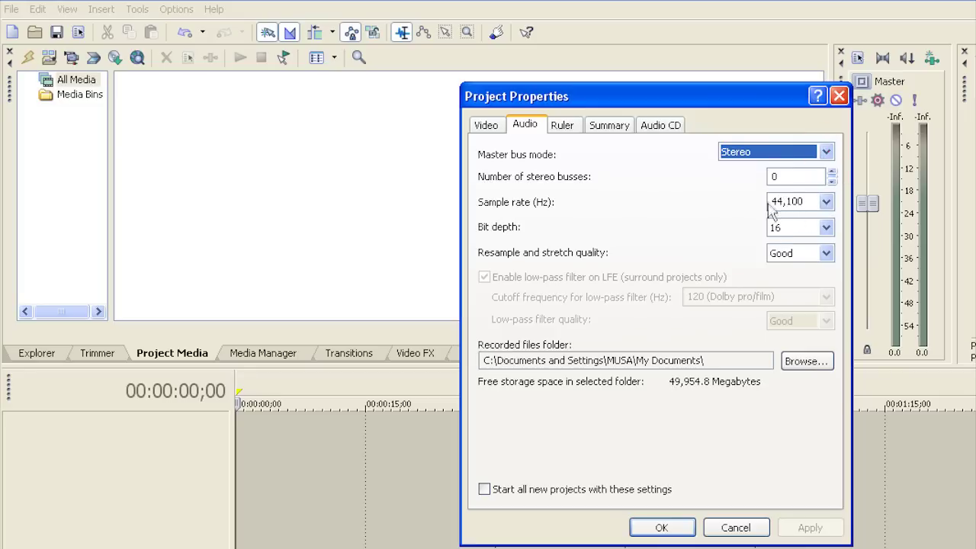
click(825, 227)
click(793, 265)
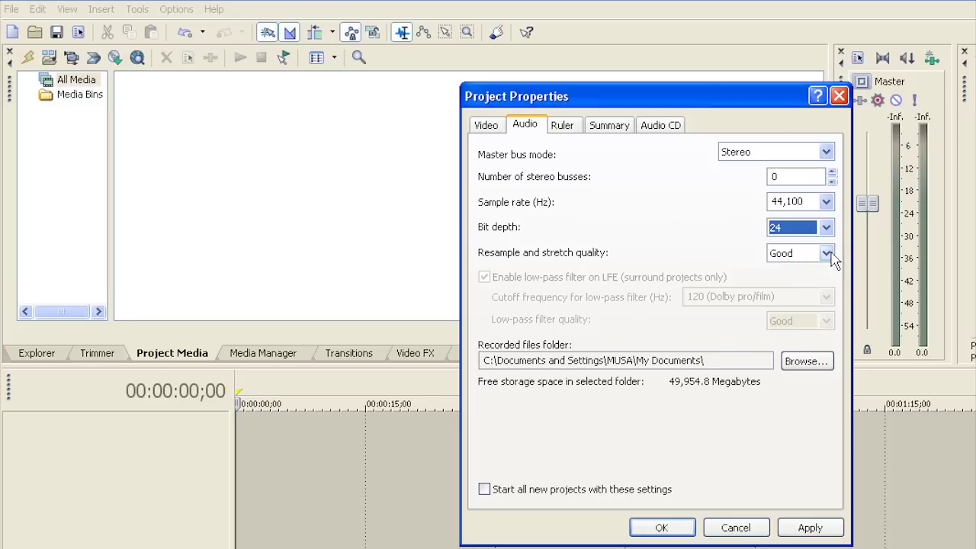
click(825, 252)
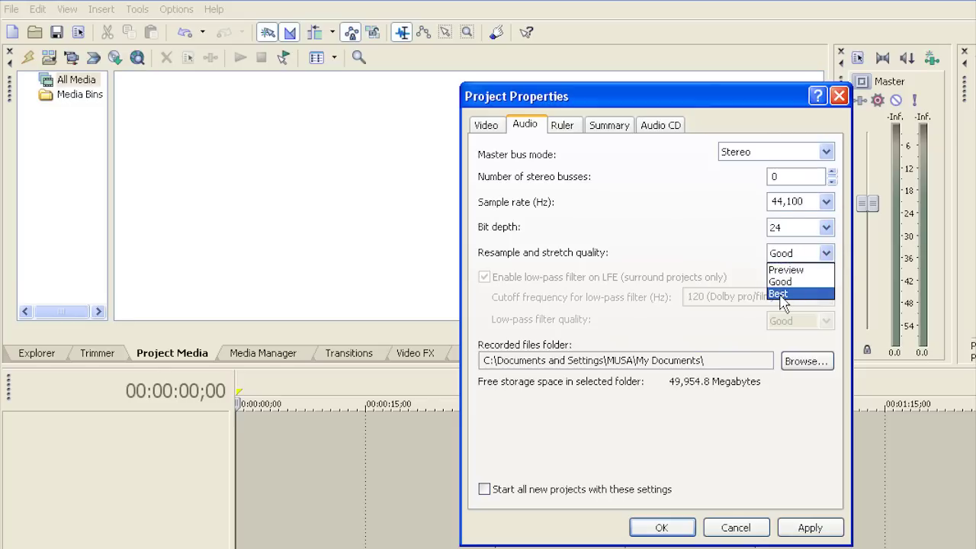
click(781, 295)
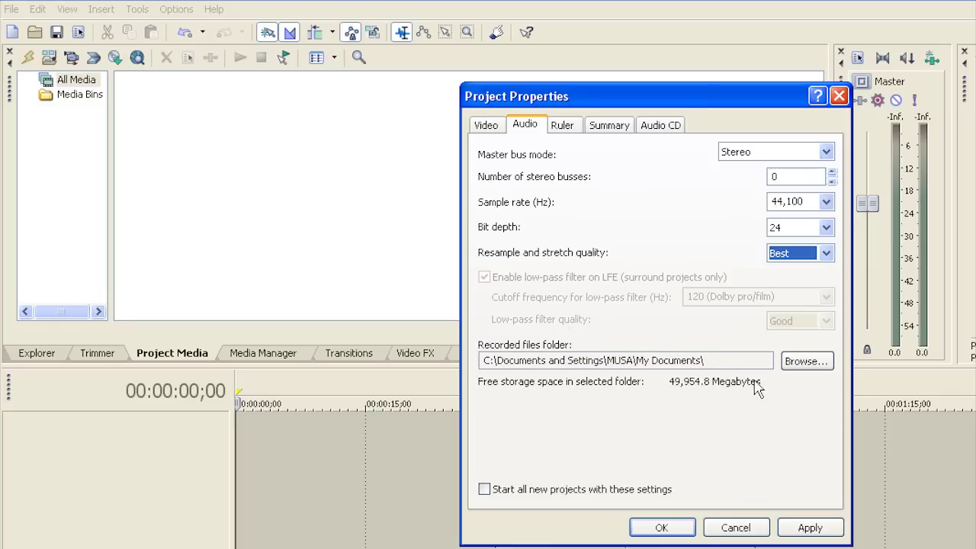
click(809, 528)
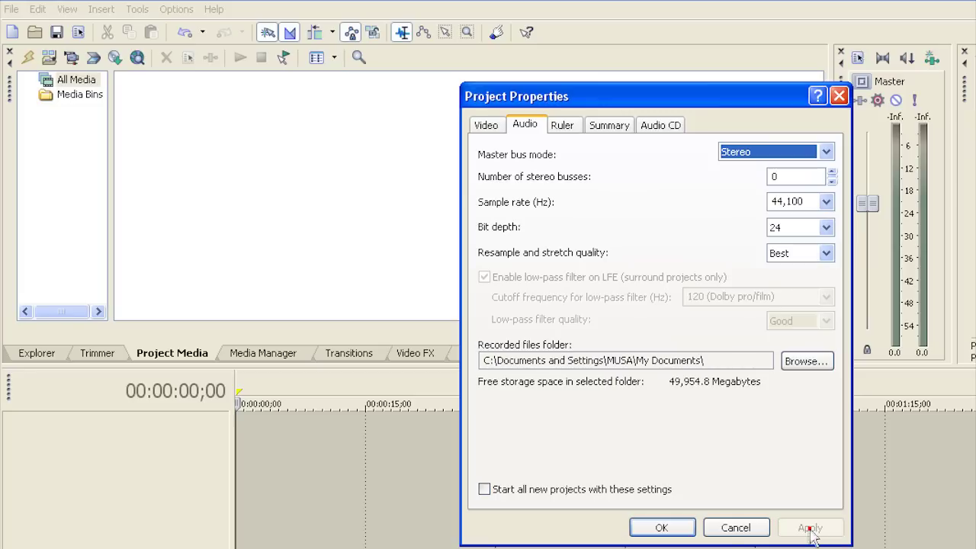
click(660, 527)
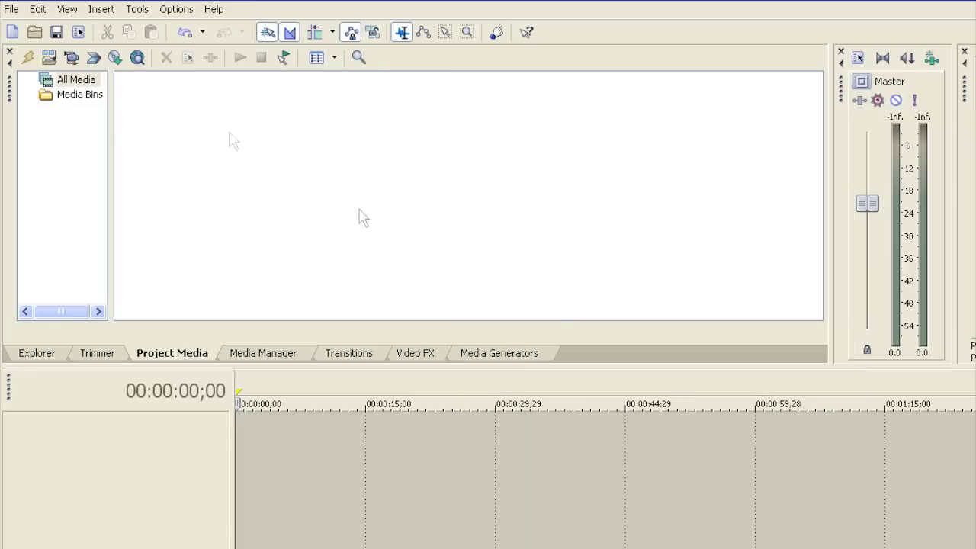
Turn off Quantize to Frames and toggle Snap to All Events in the Options menu
click(176, 9)
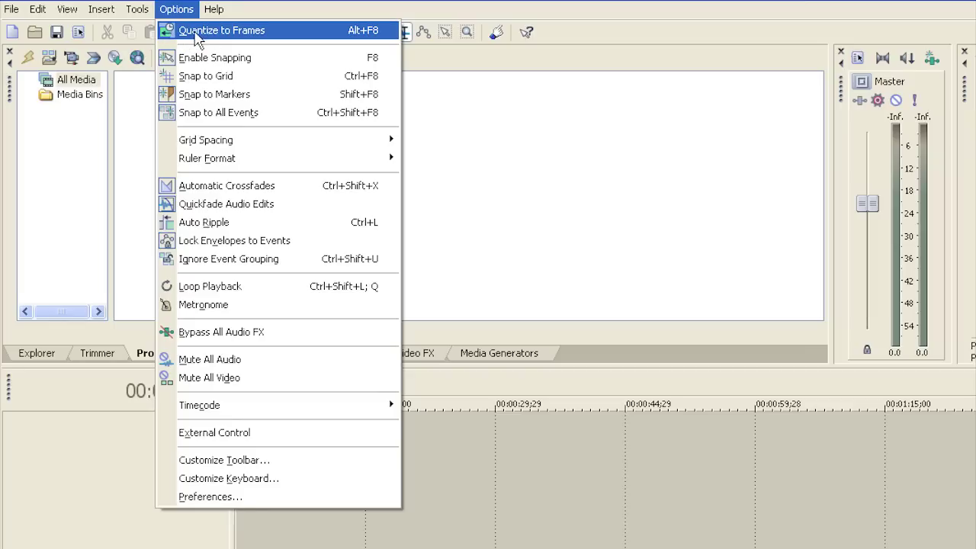
click(196, 36)
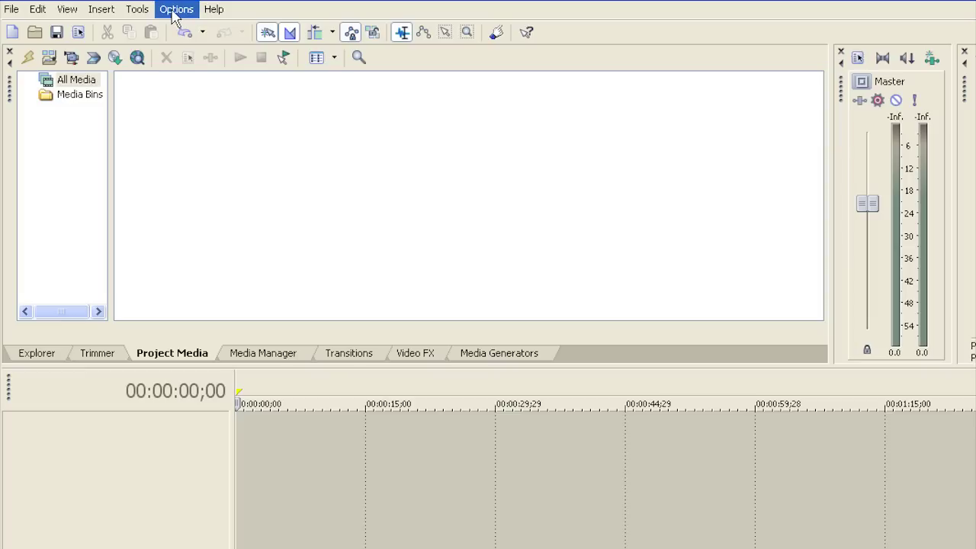
click(175, 13)
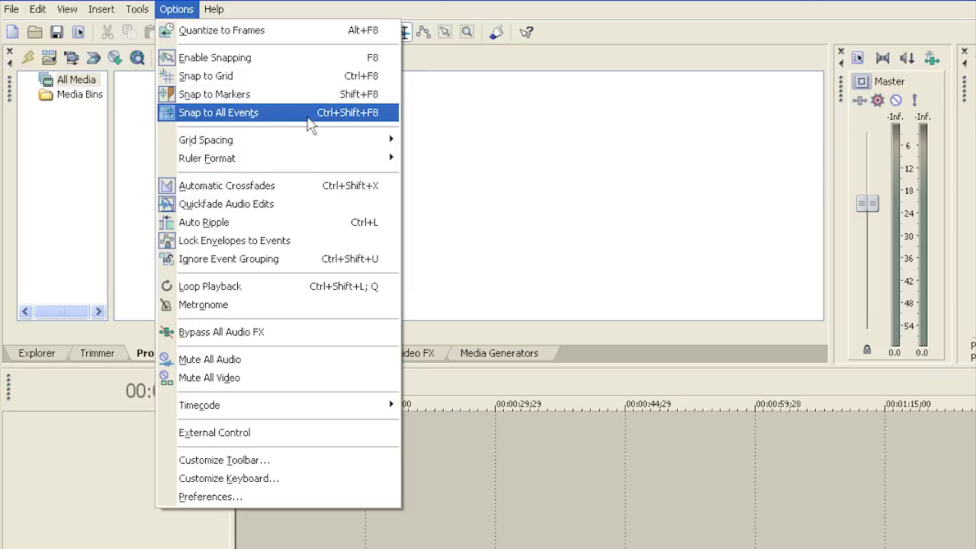
click(474, 402)
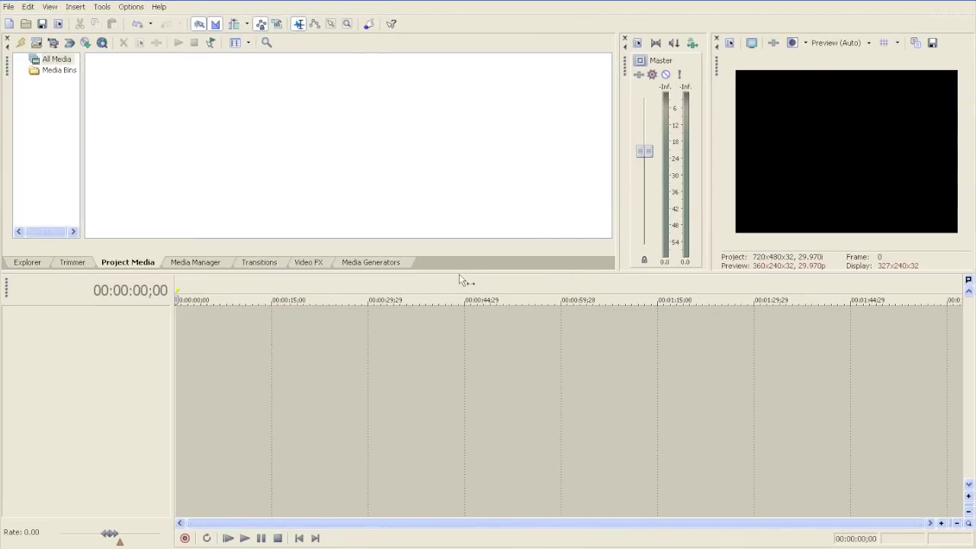
Enlarge the timeline pane and select 01 _12 Years Later.m4a and 02 Lost Memory.m4a for import
drag(459, 278, 456, 203)
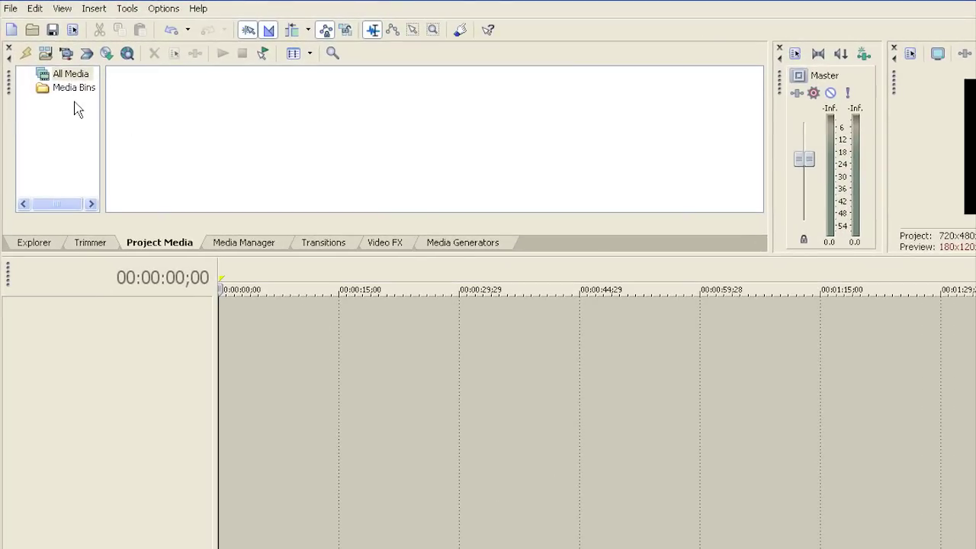
click(11, 11)
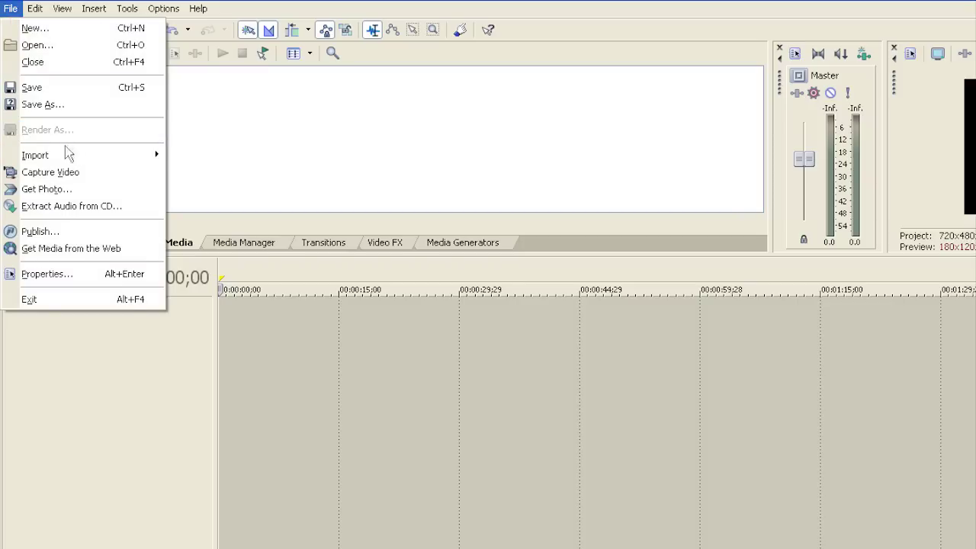
mouse_move(111, 161)
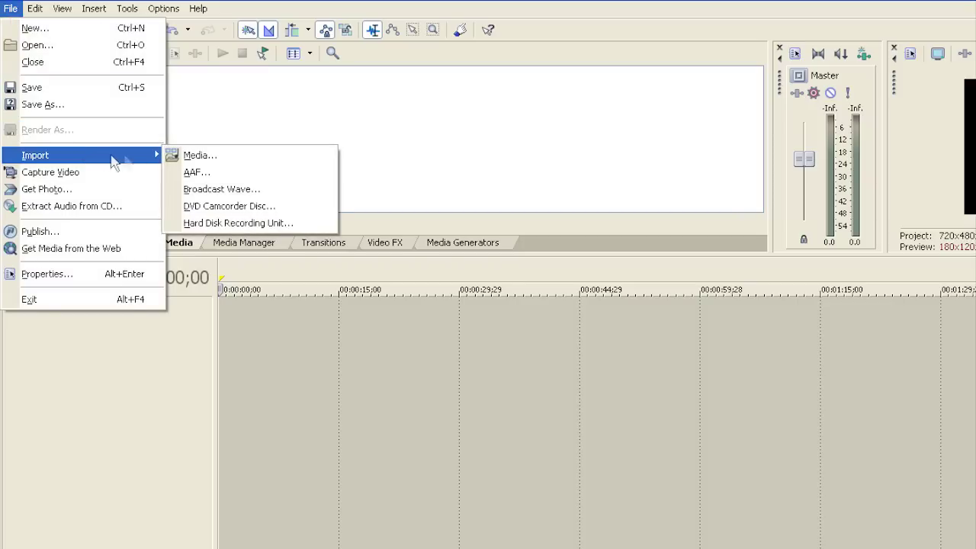
click(220, 162)
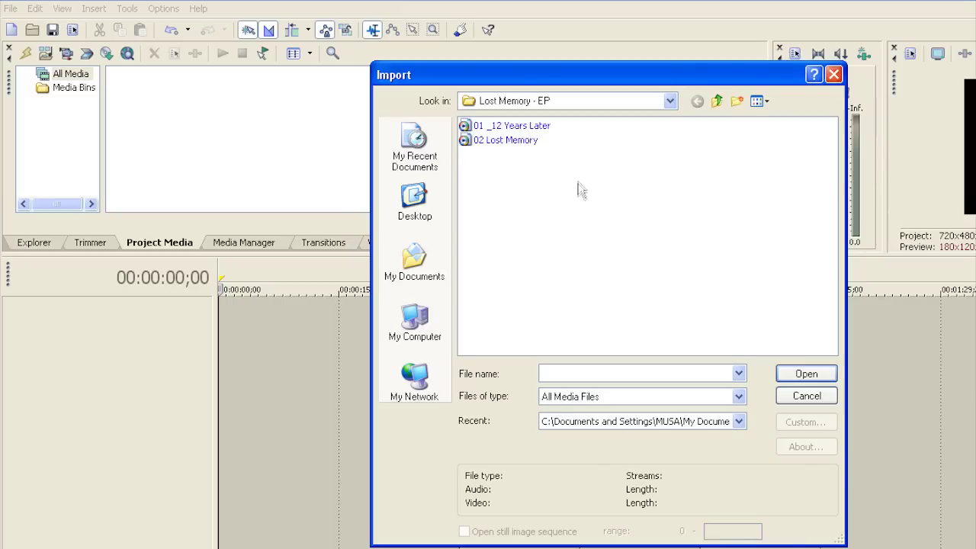
click(519, 127)
click(513, 141)
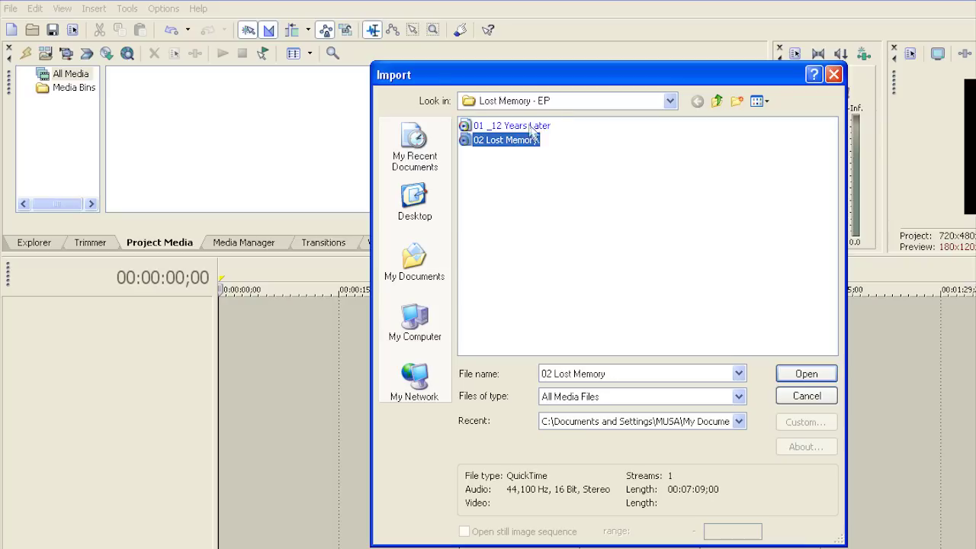
click(531, 126)
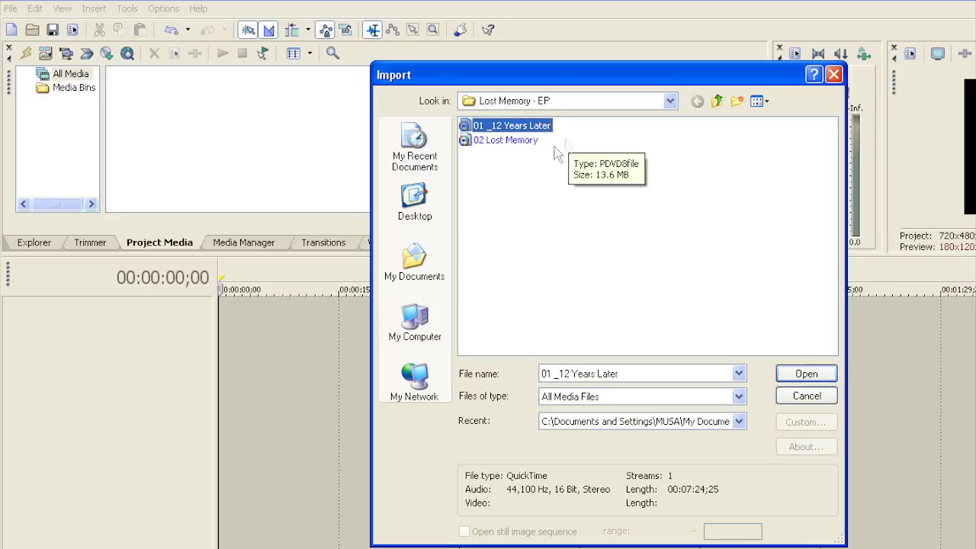
shift+click(509, 141)
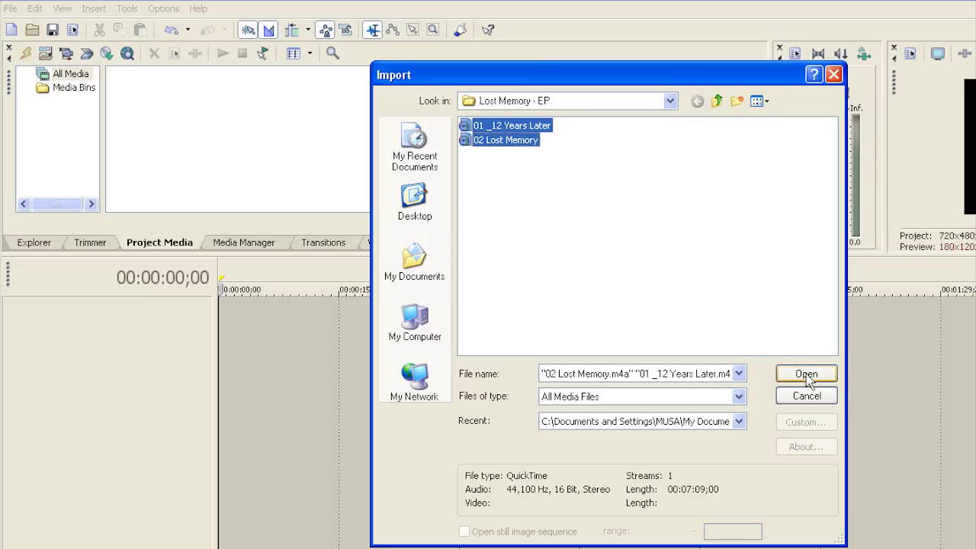
Import both songs, then select only 01 _12 Years Later.m4a in the media list
click(808, 375)
click(439, 163)
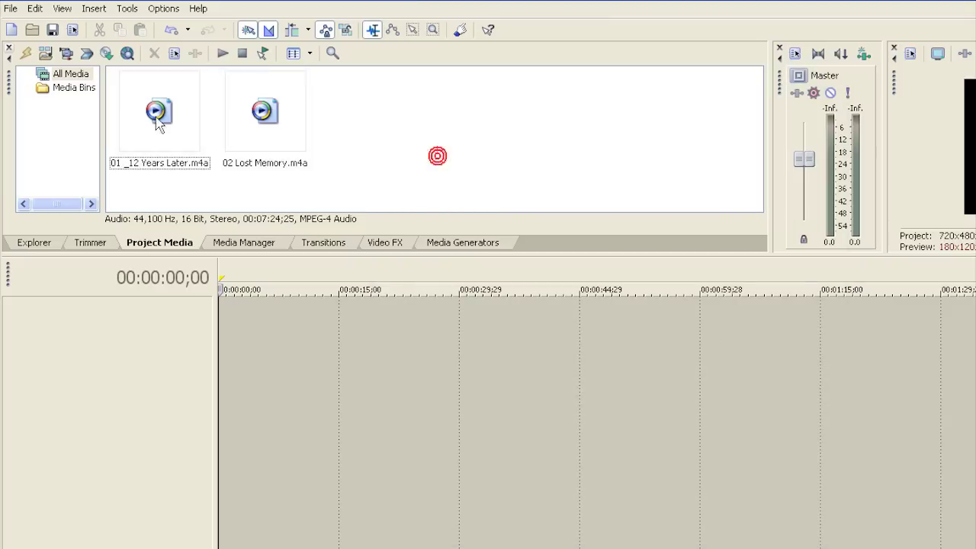
click(155, 113)
Place 01 _12 Years Later.m4a at 00:00 on an audio track and make the track taller
drag(169, 119, 226, 340)
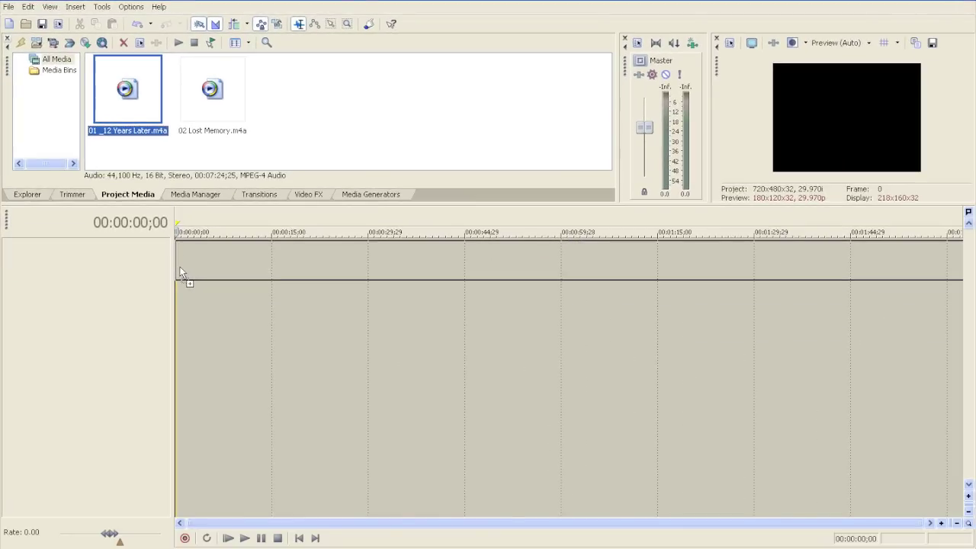
drag(181, 272, 182, 274)
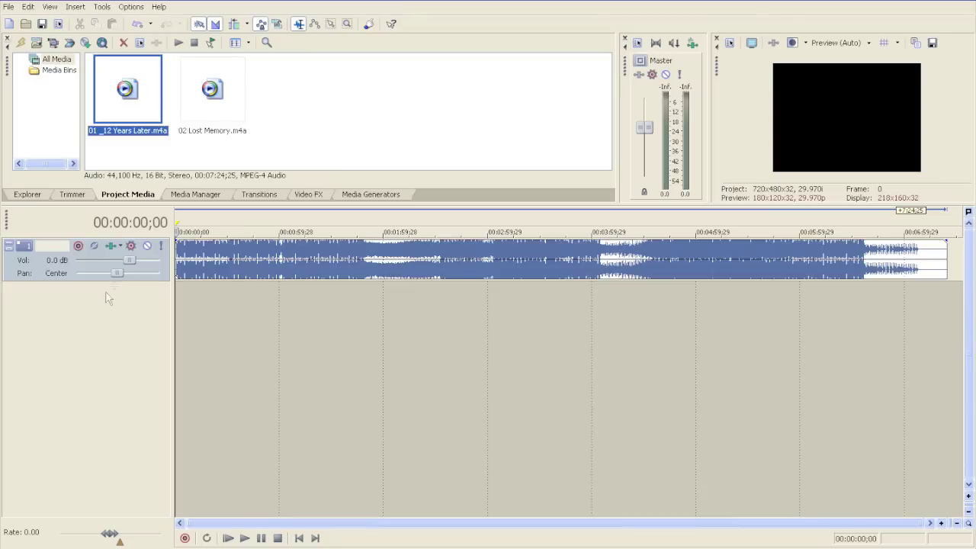
drag(128, 280, 126, 374)
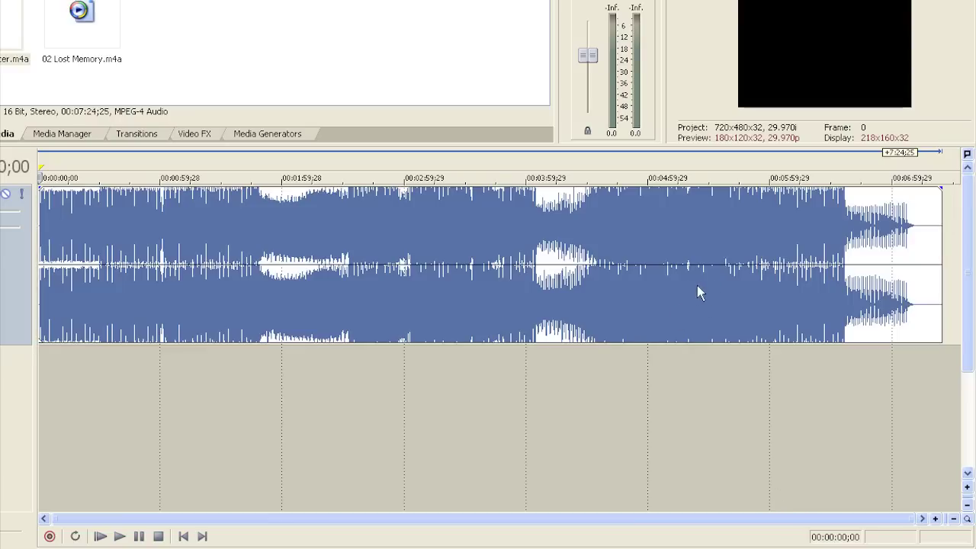
Zoom into the first song's waveform around 6:05 near its end
scroll(648, 273, up, 5)
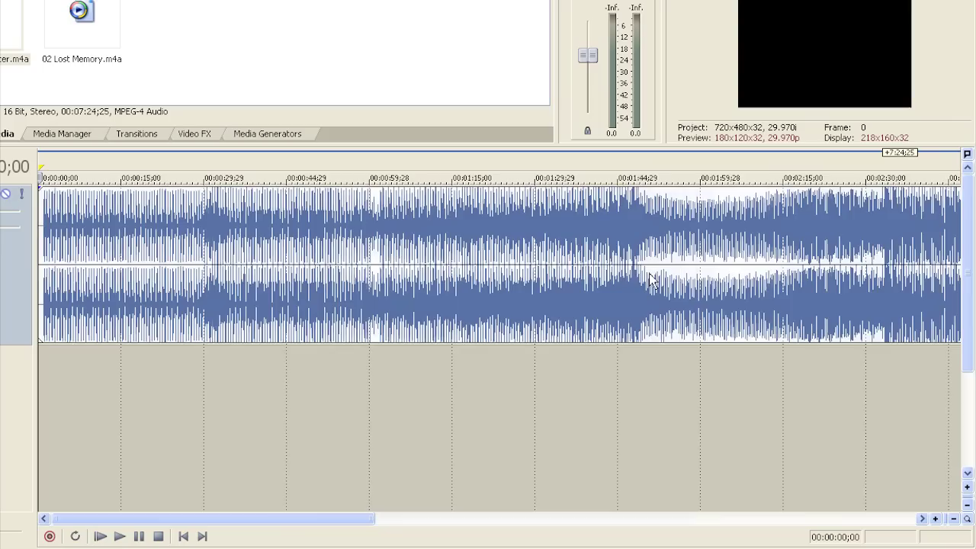
scroll(648, 272, down, 5)
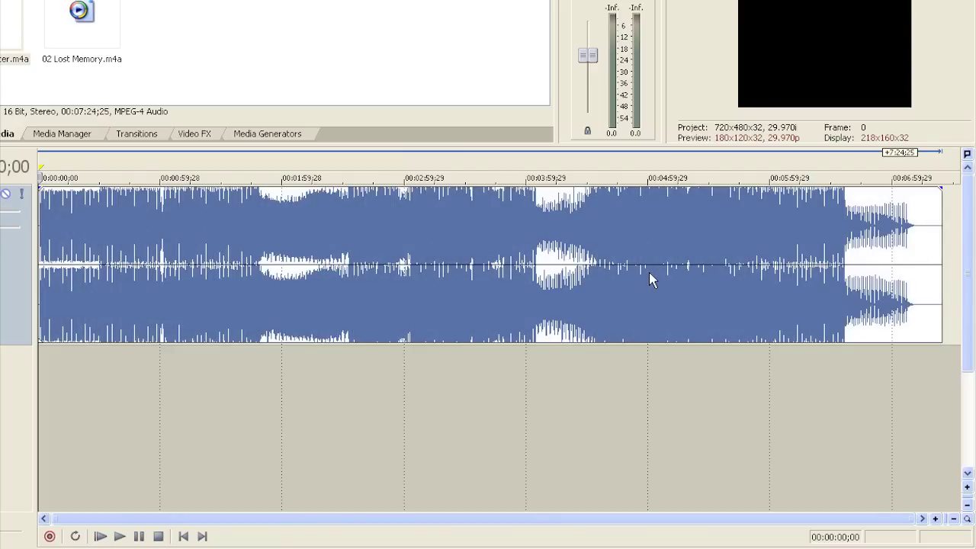
click(725, 281)
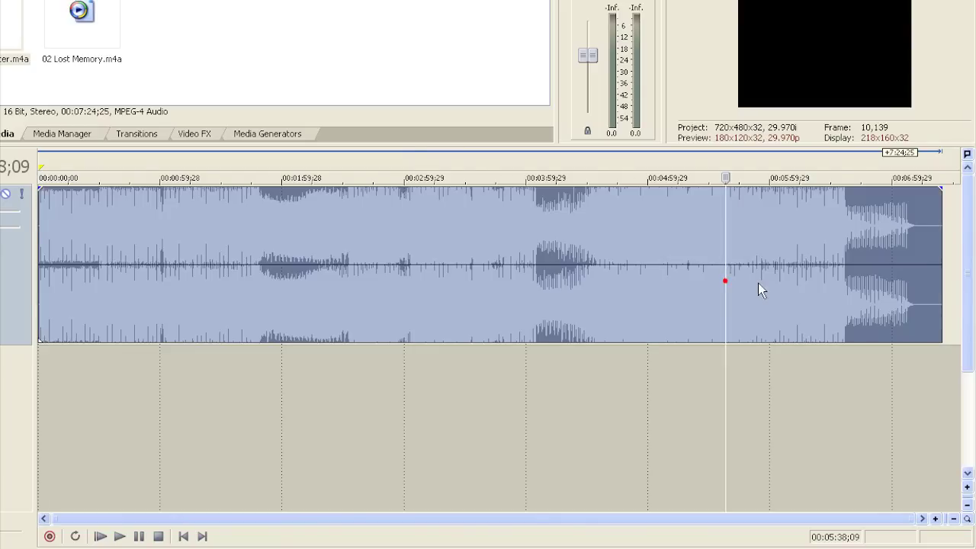
scroll(735, 274, up, 2)
scroll(725, 279, up, 2)
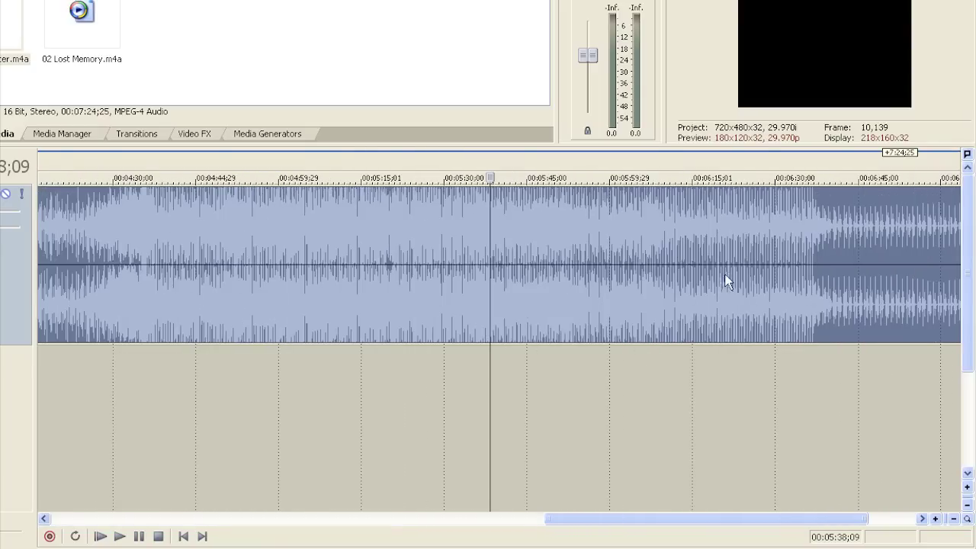
click(584, 301)
scroll(640, 309, up, 4)
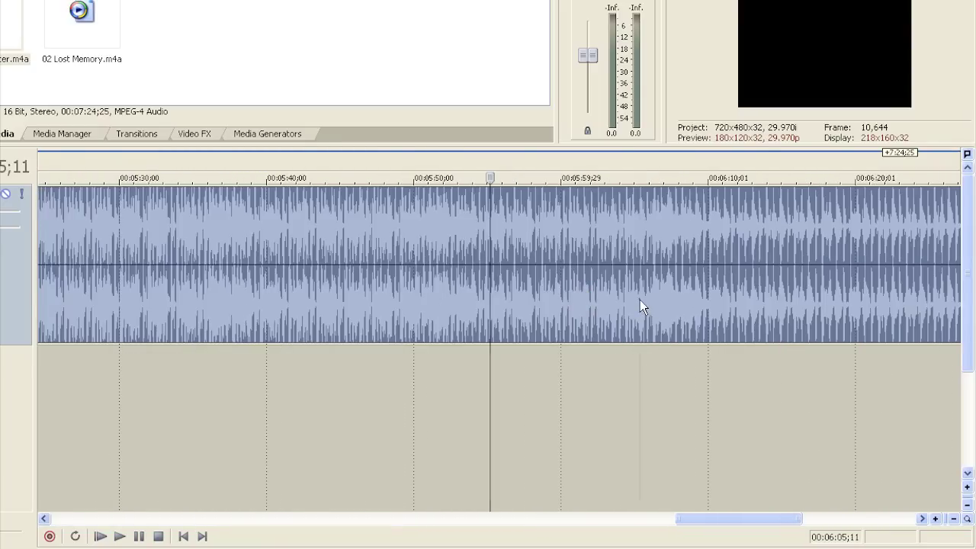
click(639, 303)
scroll(580, 307, down, 2)
scroll(551, 313, up, 2)
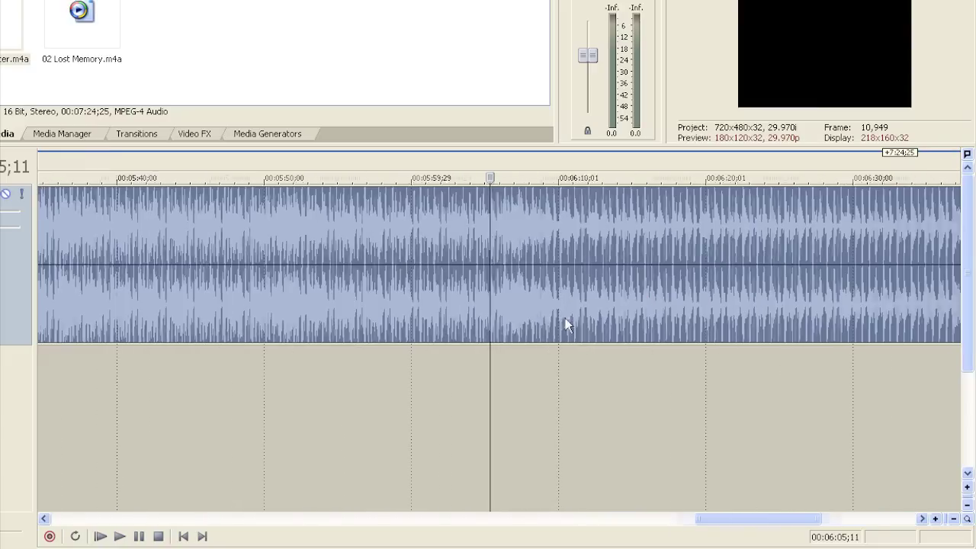
scroll(565, 318, up, 2)
scroll(486, 319, up, 2)
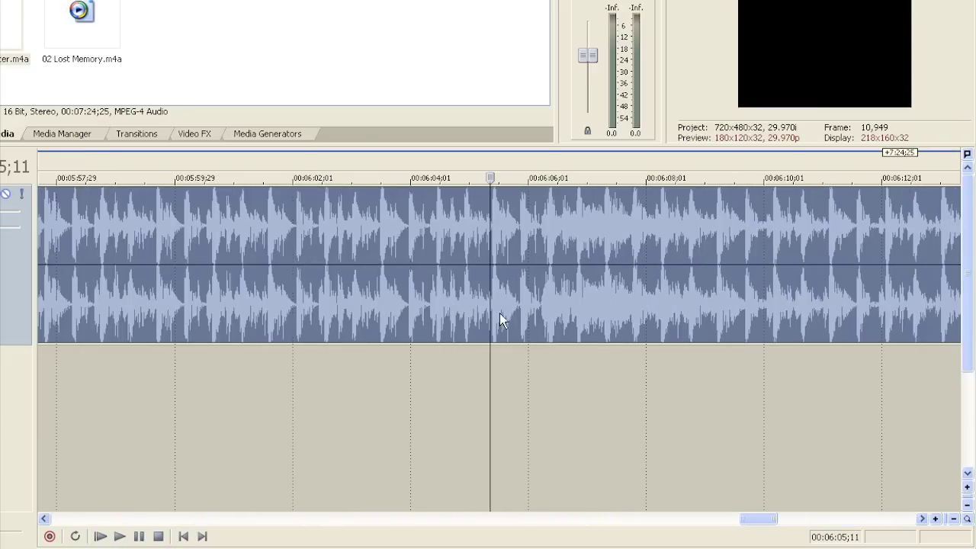
Play the audio from just before the beat to hear where it lands
click(450, 296)
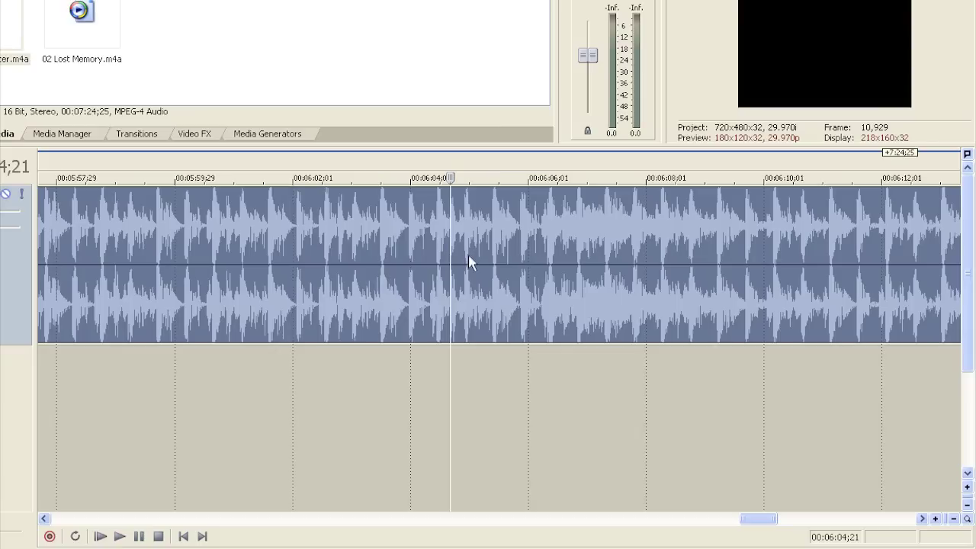
key(space)
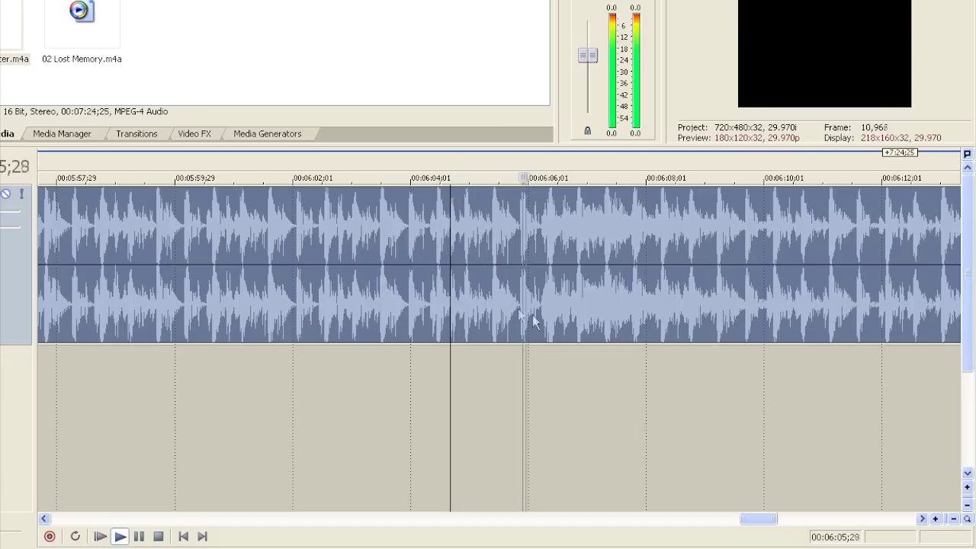
click(574, 303)
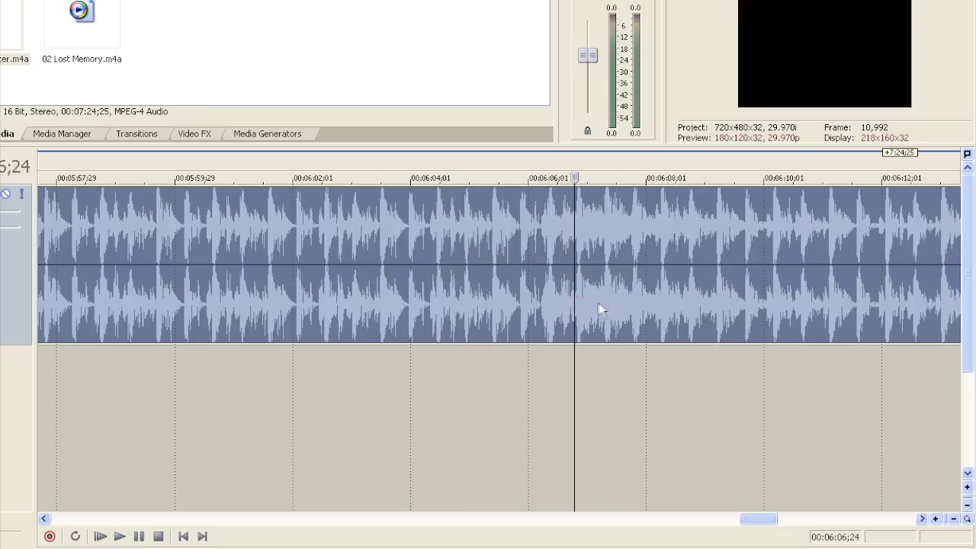
key(space)
Place the cursor exactly on the beat transient at 00:06:06;25
scroll(590, 298, up, 6)
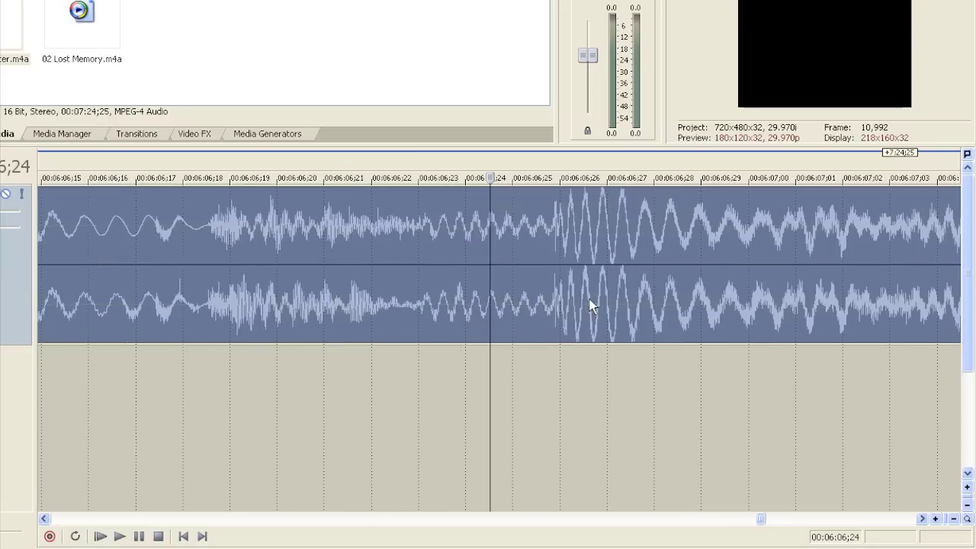
click(551, 303)
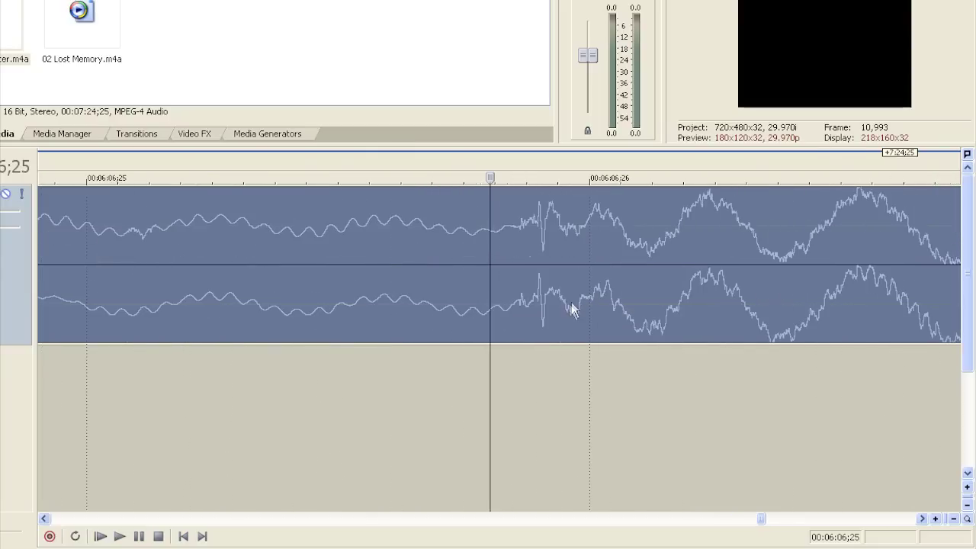
click(534, 303)
scroll(549, 303, up, 2)
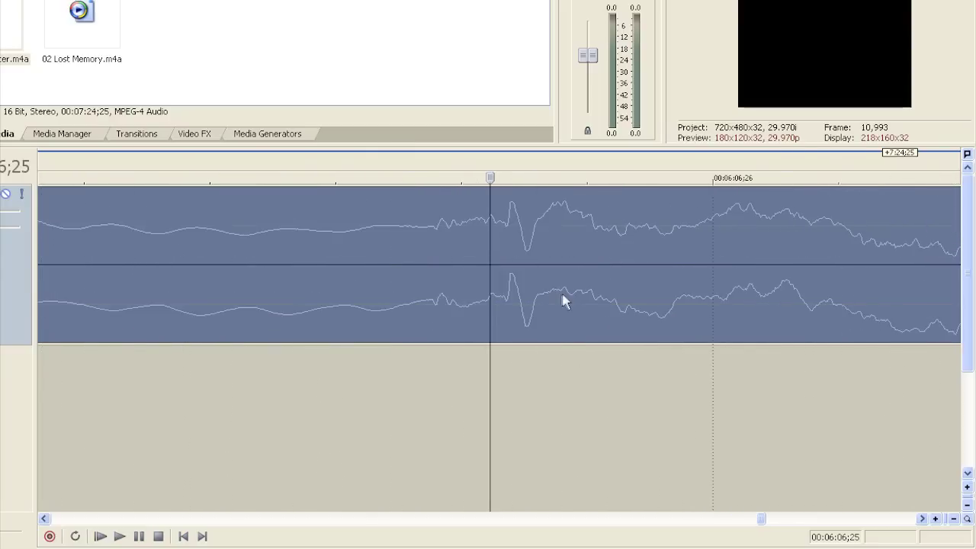
scroll(533, 301, up, 2)
click(532, 297)
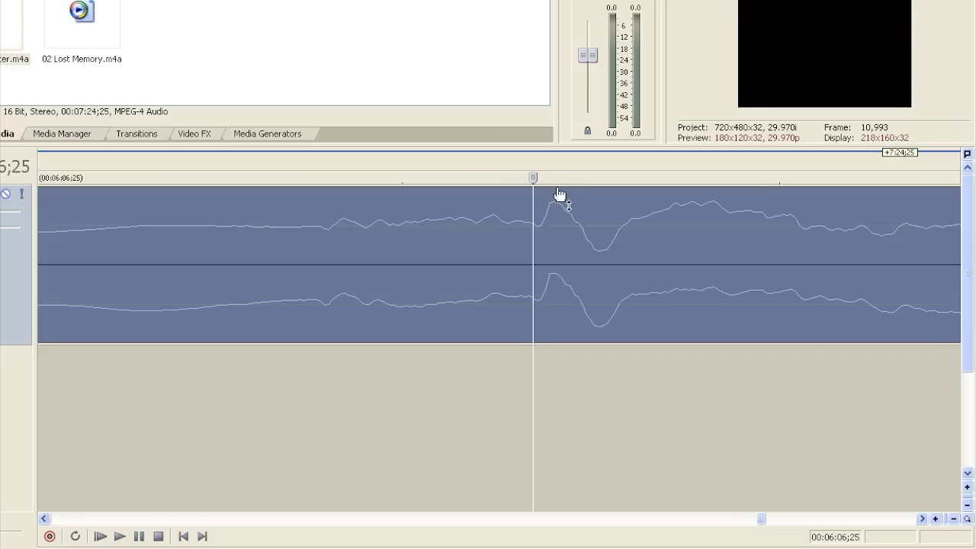
Add unnamed marker 1 at 00:06:06;25 and drag 02 Lost Memory.m4a onto the timeline
key(m)
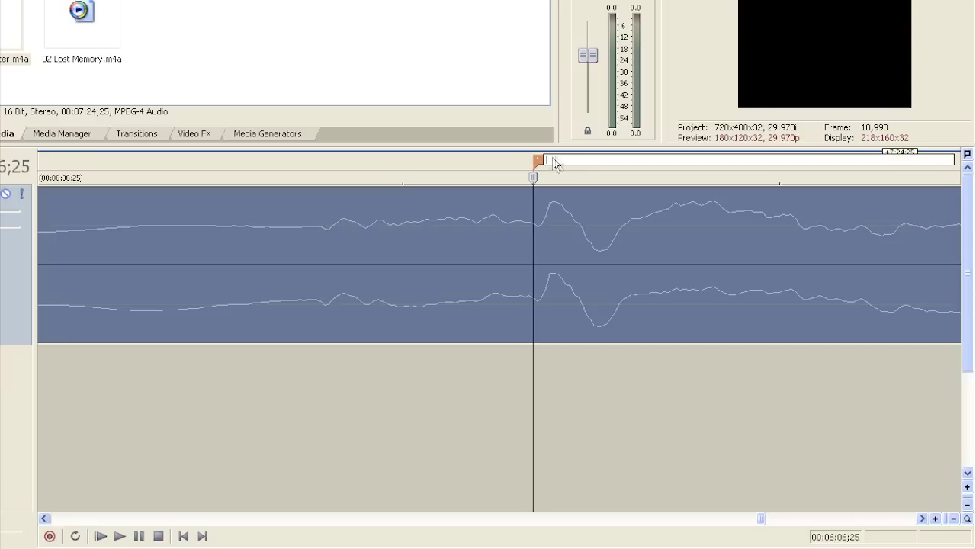
key(Return)
scroll(544, 174, up, 2)
scroll(555, 246, up, 6)
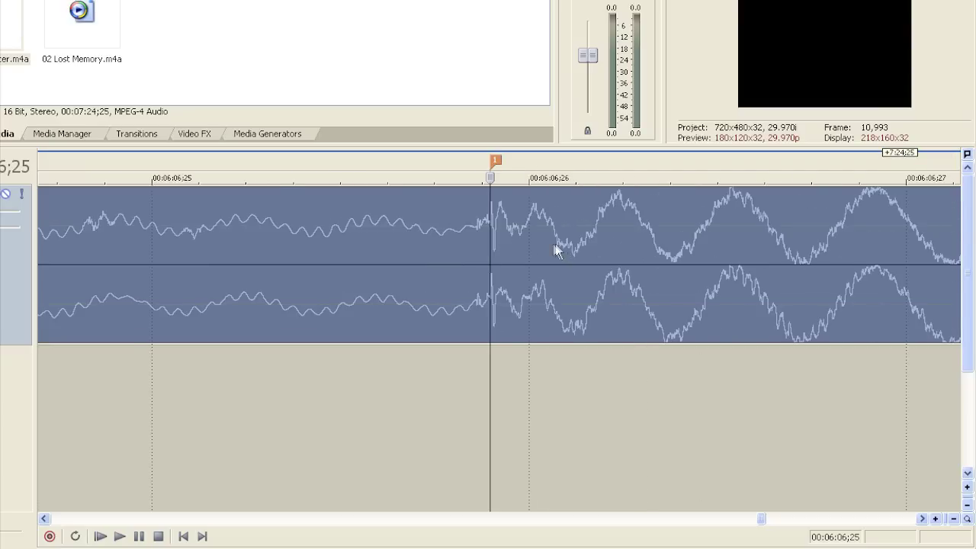
scroll(511, 232, down, 10)
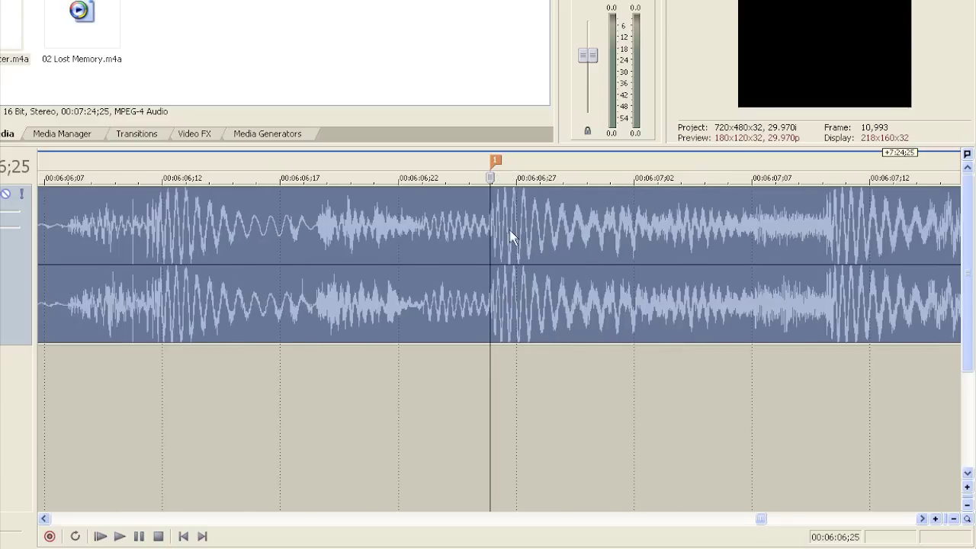
scroll(509, 227, down, 2)
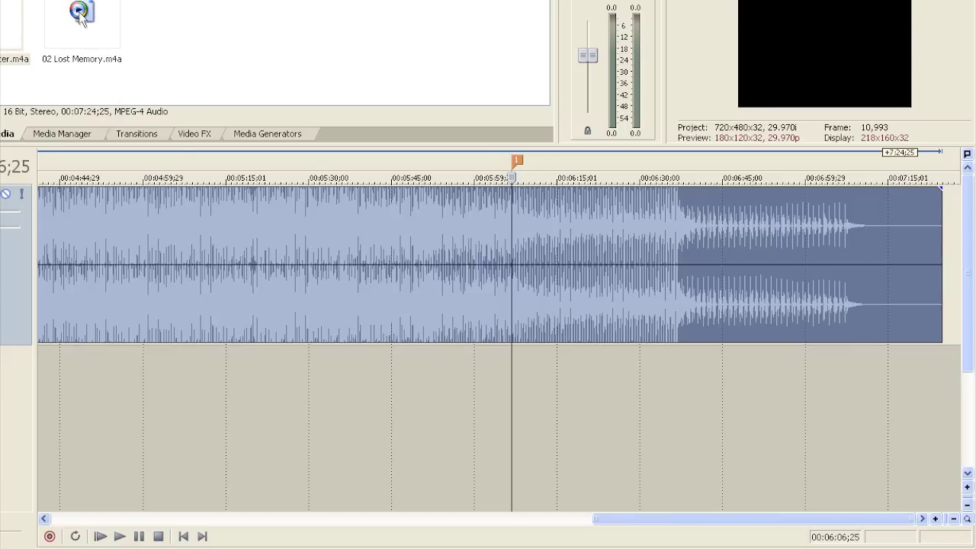
drag(83, 14, 523, 392)
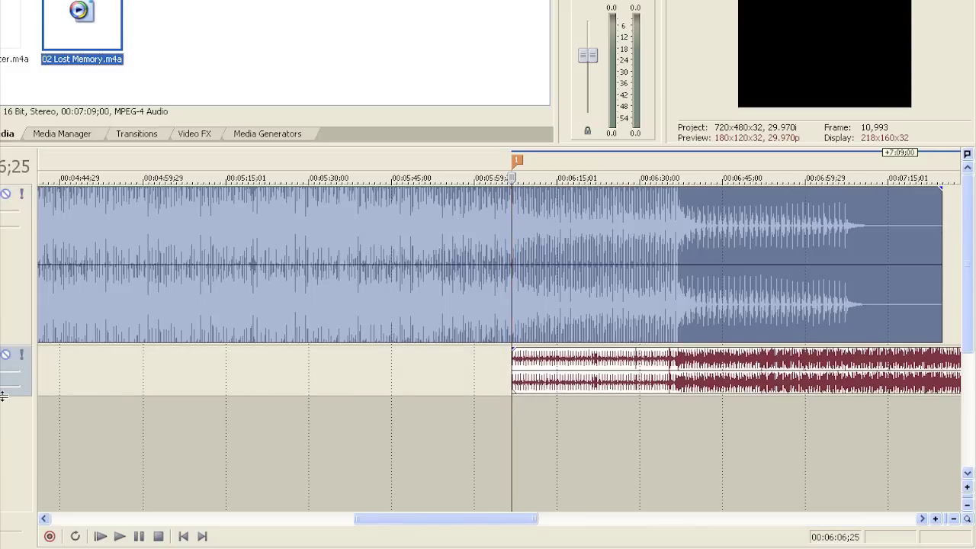
Enlarge the 02 Lost Memory track to match the first and select its clip
drag(3, 396, 12, 512)
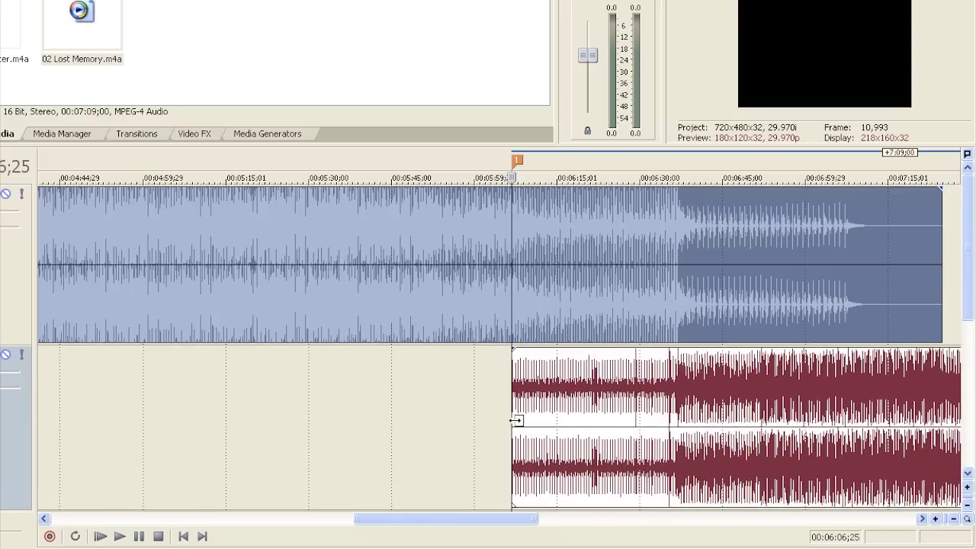
click(515, 420)
Slide 02 Lost Memory earlier so its beats line up with the first song's
scroll(537, 403, up, 3)
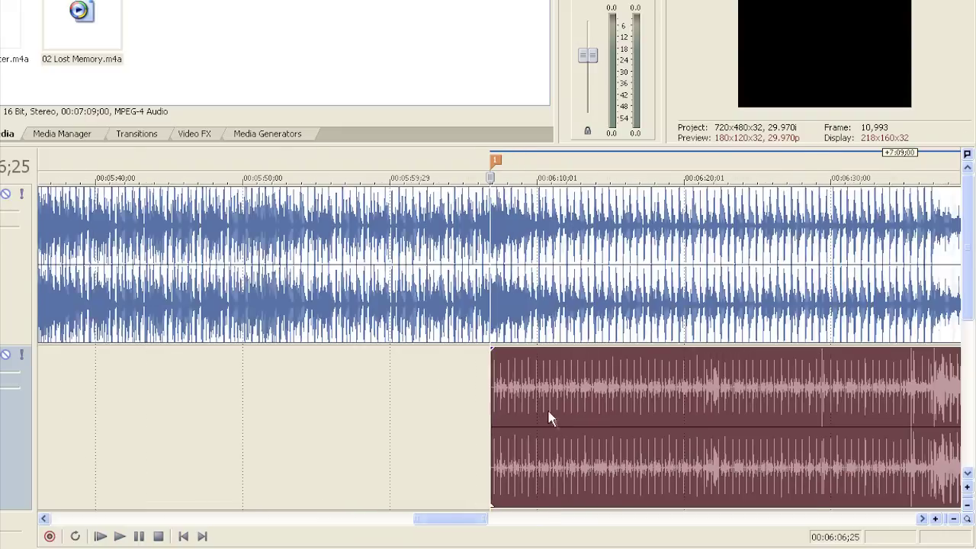
scroll(551, 417, up, 8)
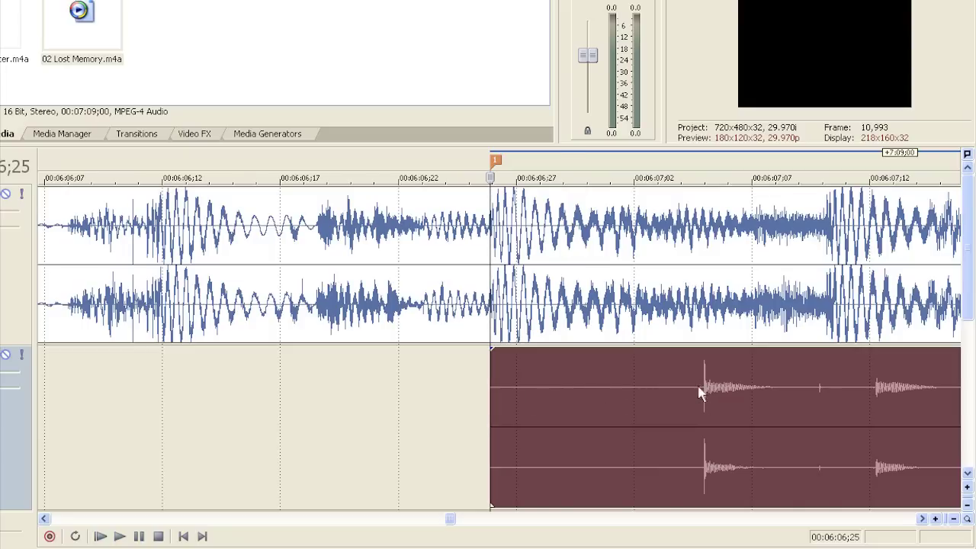
drag(810, 388, 649, 390)
Trim the second song's start so it begins on the 00:06:06;25 marker
scroll(625, 389, up, 6)
scroll(606, 393, up, 5)
scroll(597, 399, up, 3)
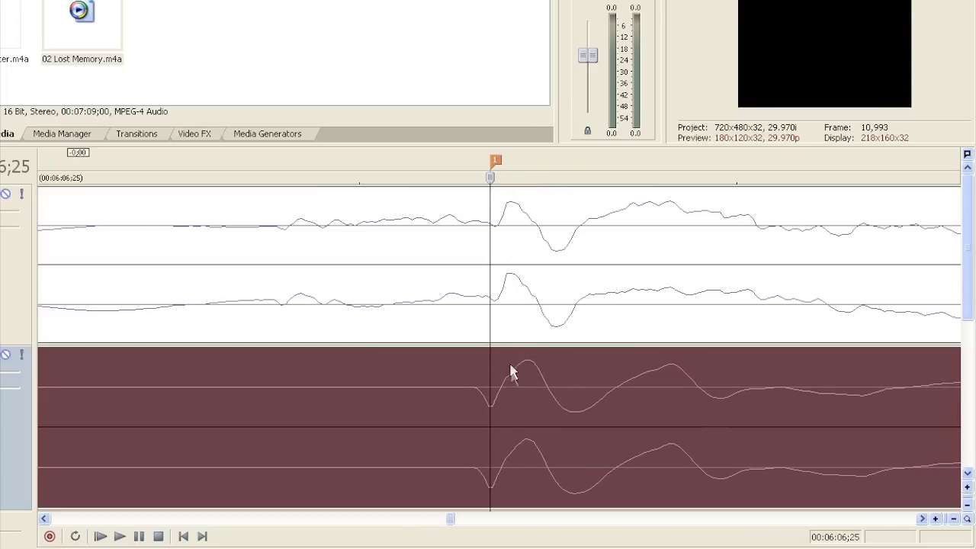
scroll(523, 384, down, 2)
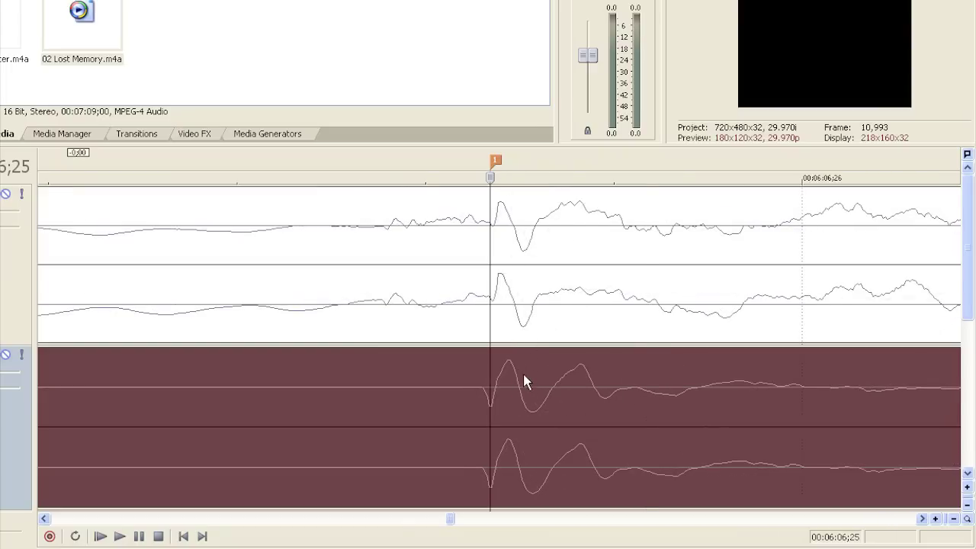
scroll(523, 381, down, 8)
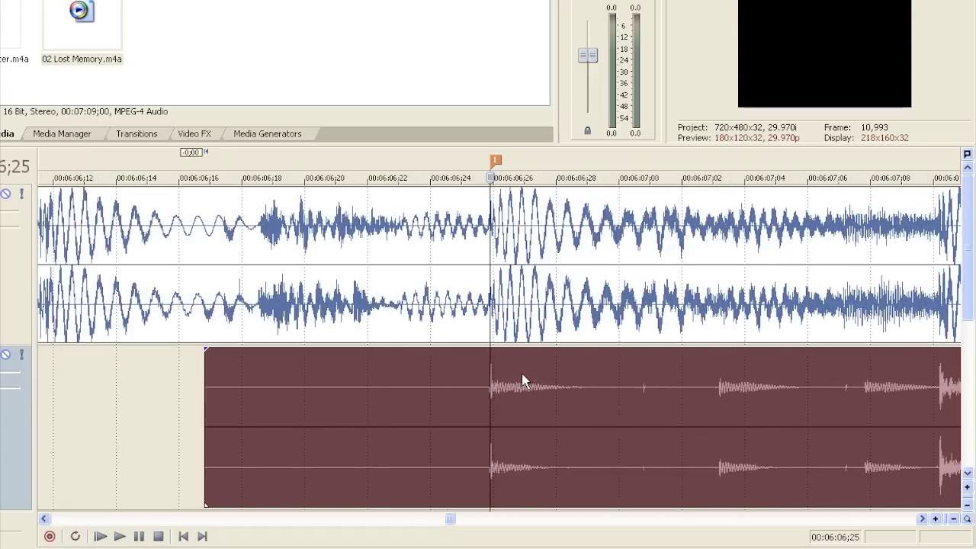
drag(204, 399, 470, 414)
scroll(590, 449, up, 6)
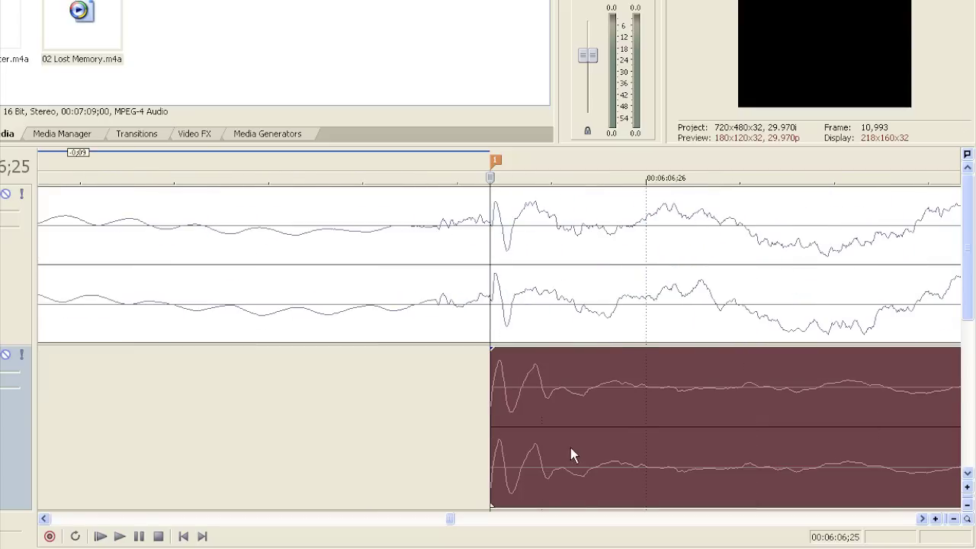
scroll(570, 447, up, 4)
scroll(532, 431, down, 5)
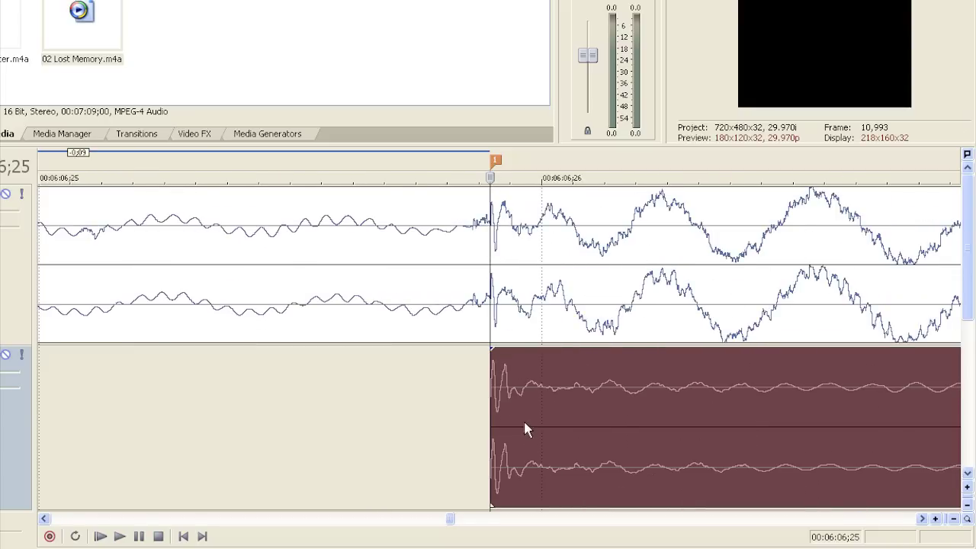
scroll(526, 429, down, 8)
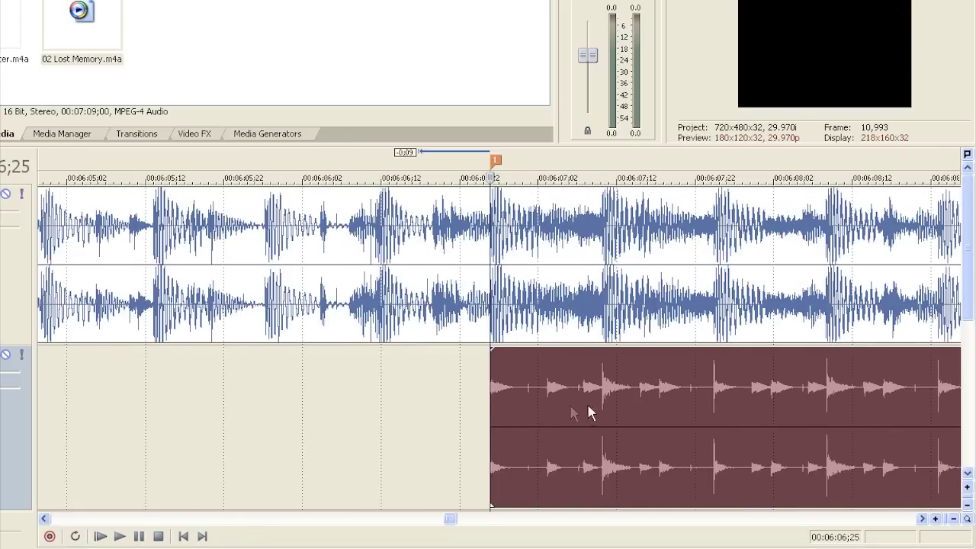
scroll(663, 398, down, 3)
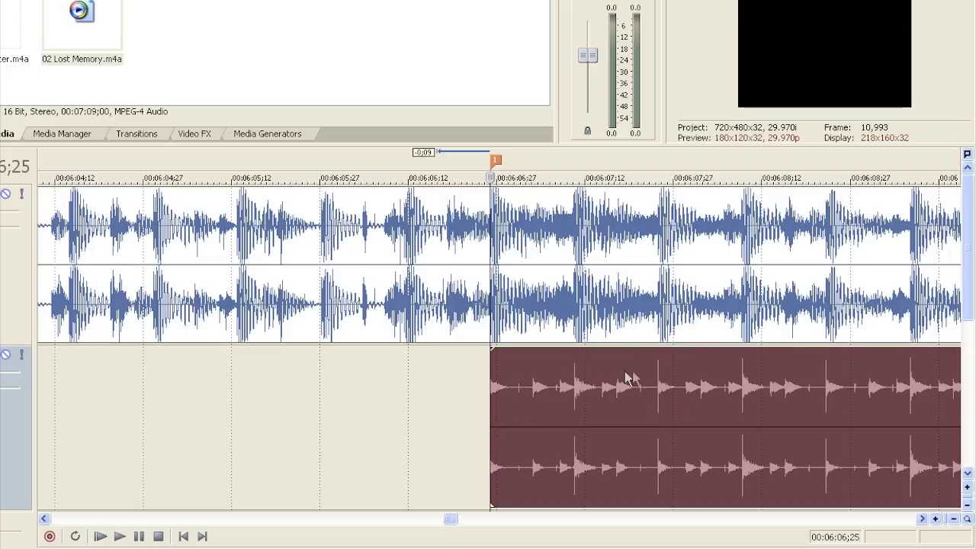
click(657, 381)
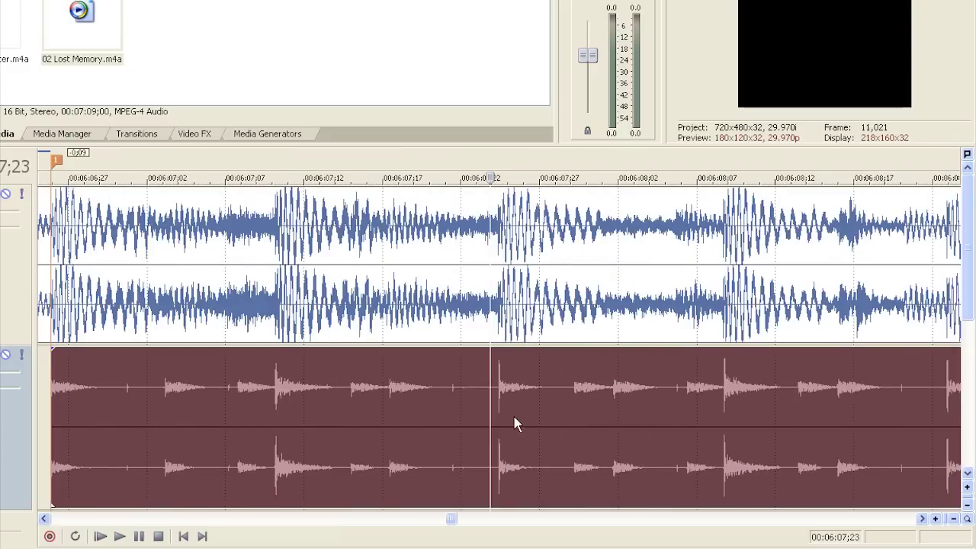
scroll(517, 416, down, 4)
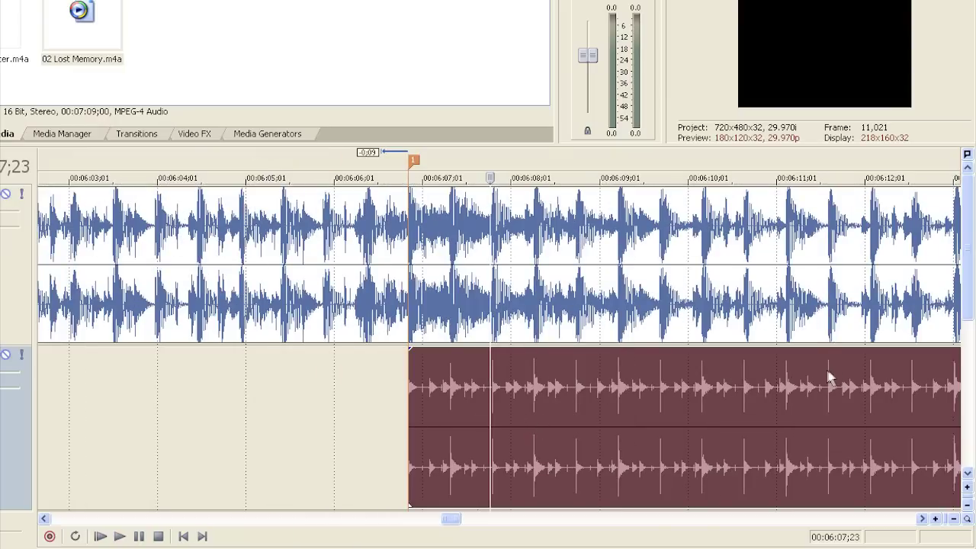
click(826, 378)
scroll(834, 427, up, 8)
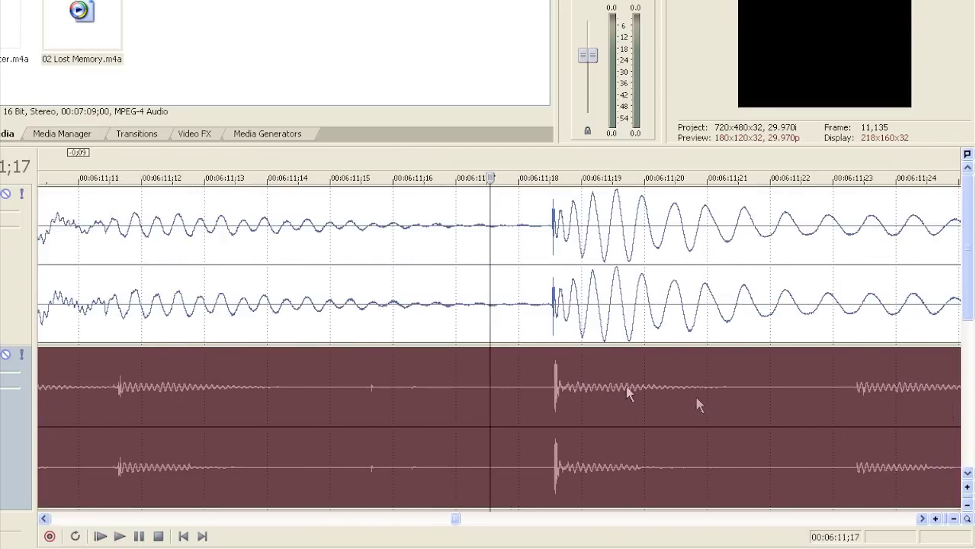
click(549, 377)
scroll(590, 383, up, 6)
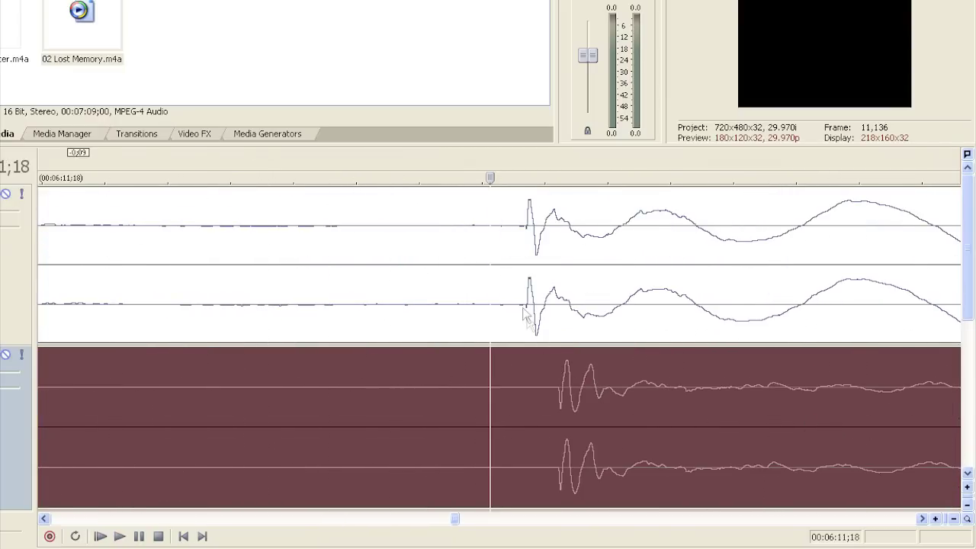
click(525, 312)
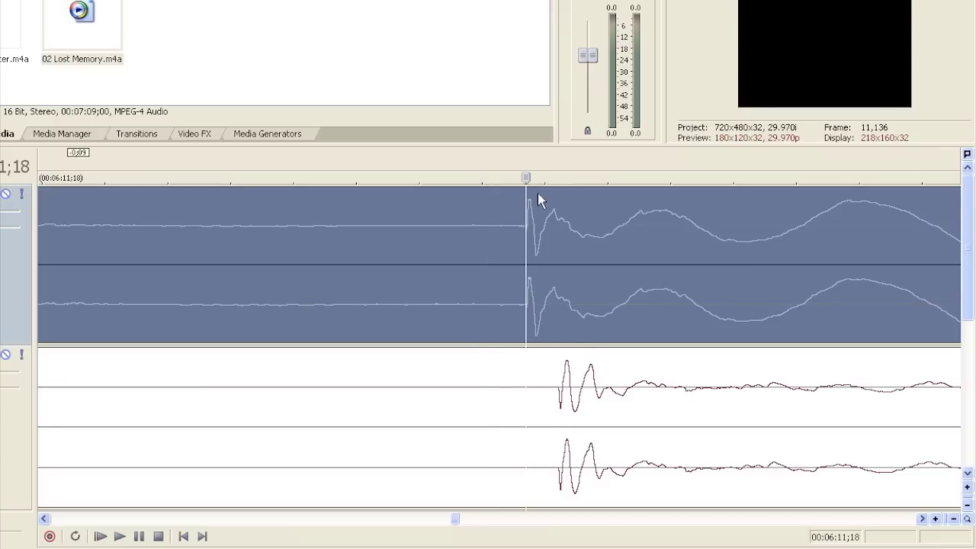
scroll(582, 407, up, 2)
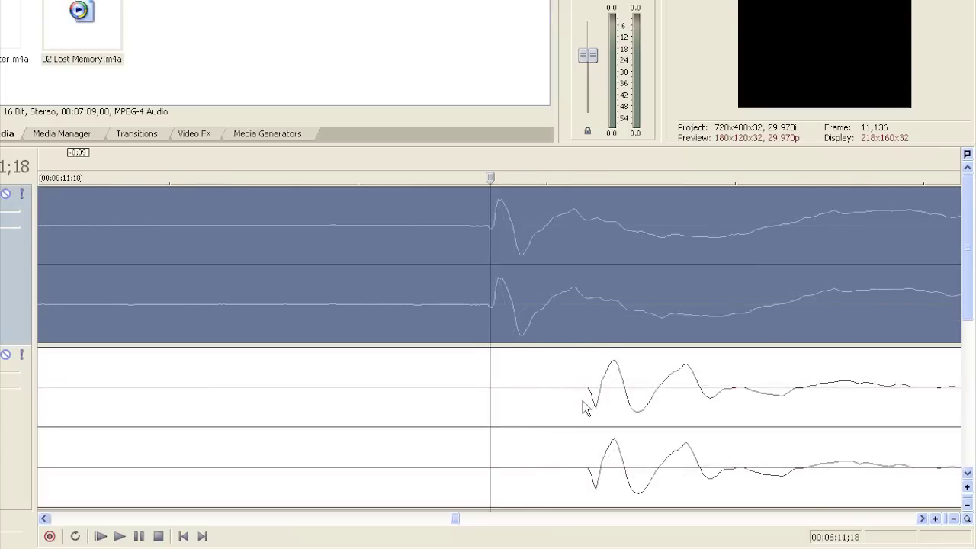
scroll(581, 407, up, 2)
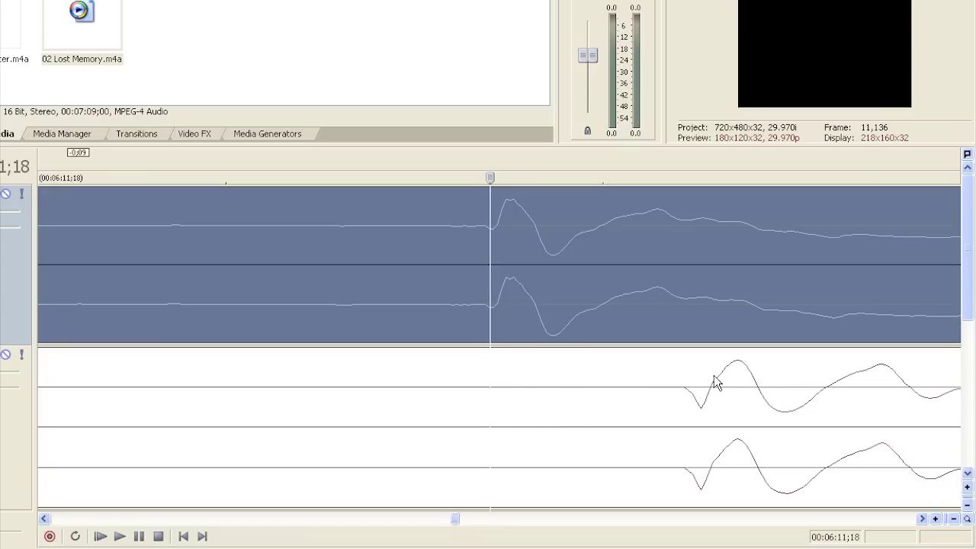
scroll(682, 386, down, 3)
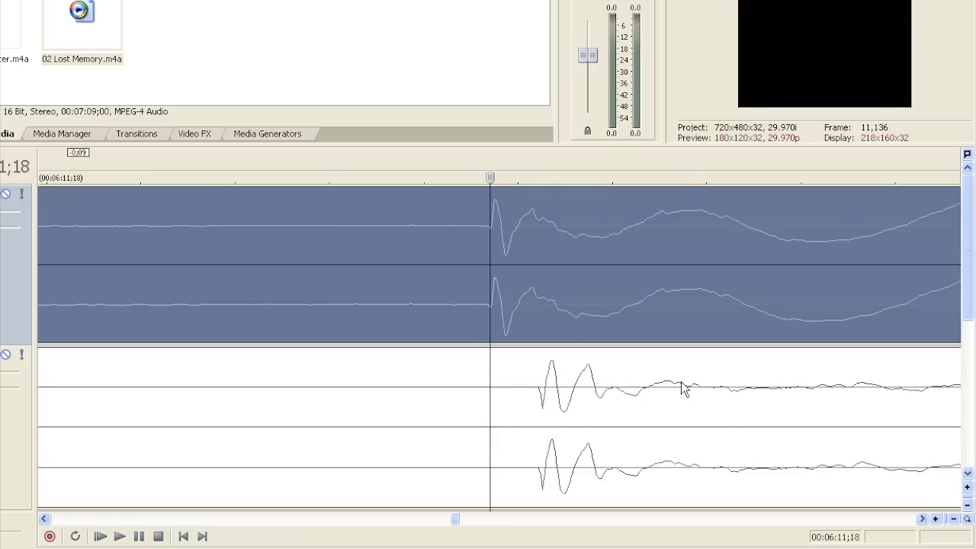
scroll(682, 386, down, 10)
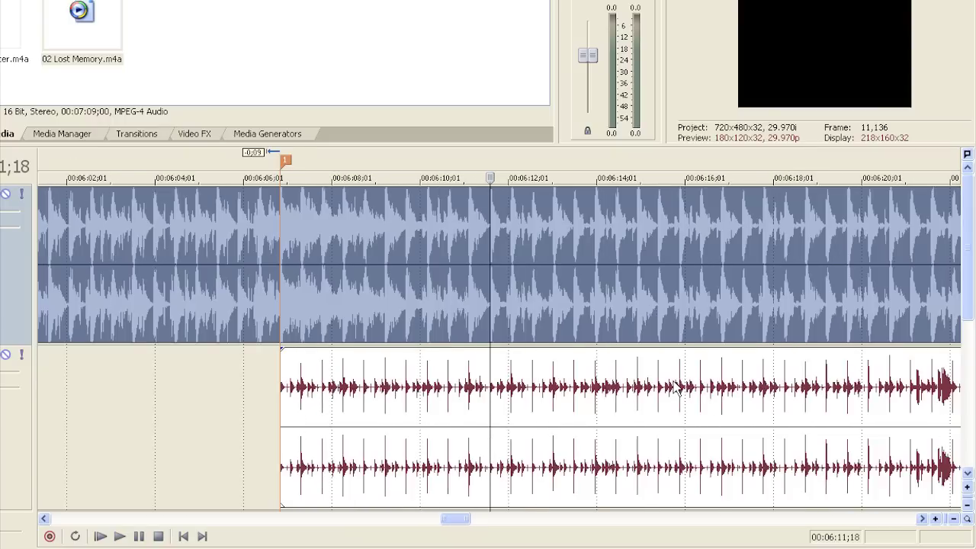
click(720, 388)
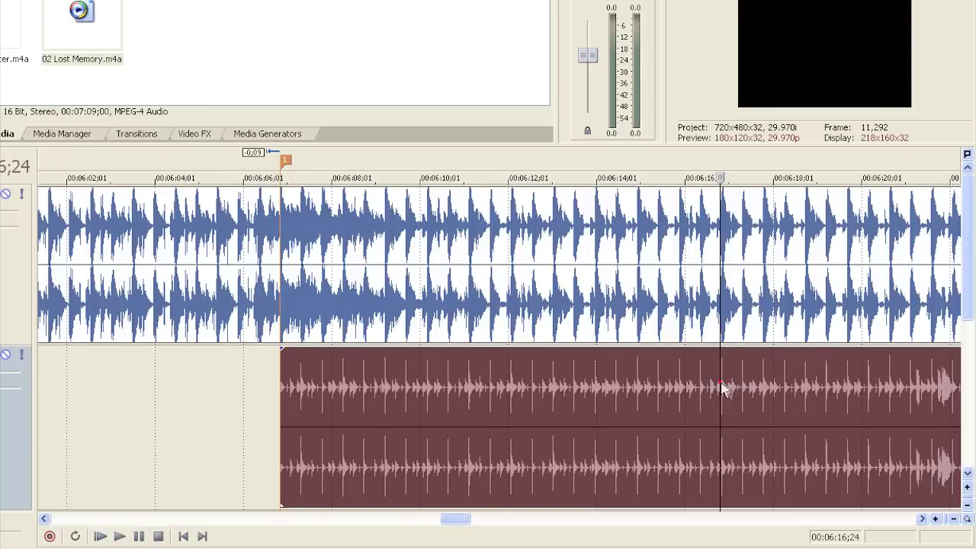
scroll(721, 388, up, 8)
click(532, 385)
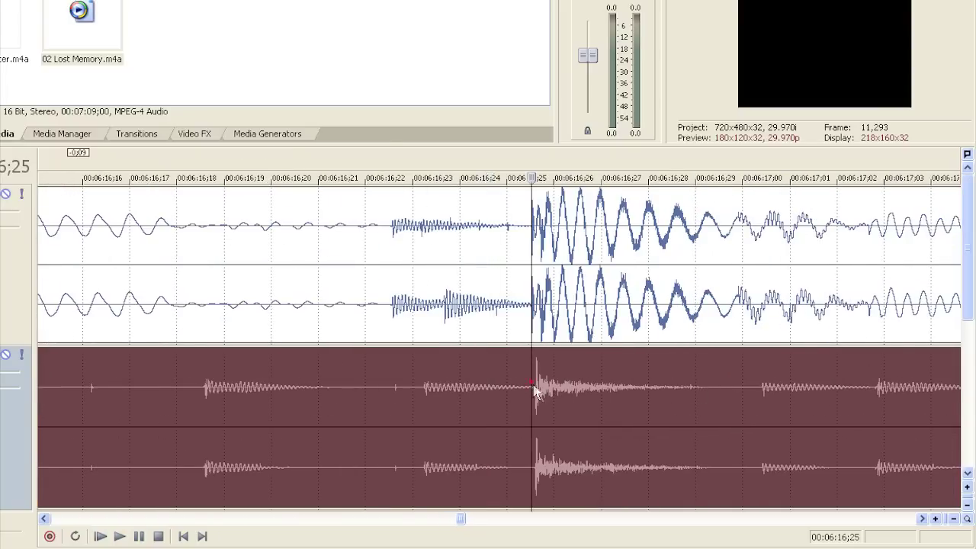
scroll(534, 390, up, 5)
scroll(498, 382, down, 3)
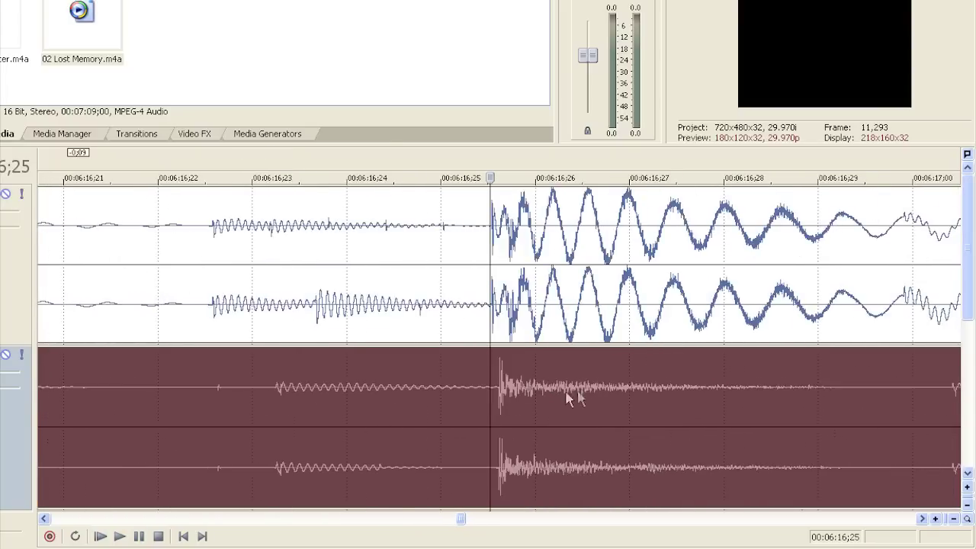
scroll(686, 393, down, 5)
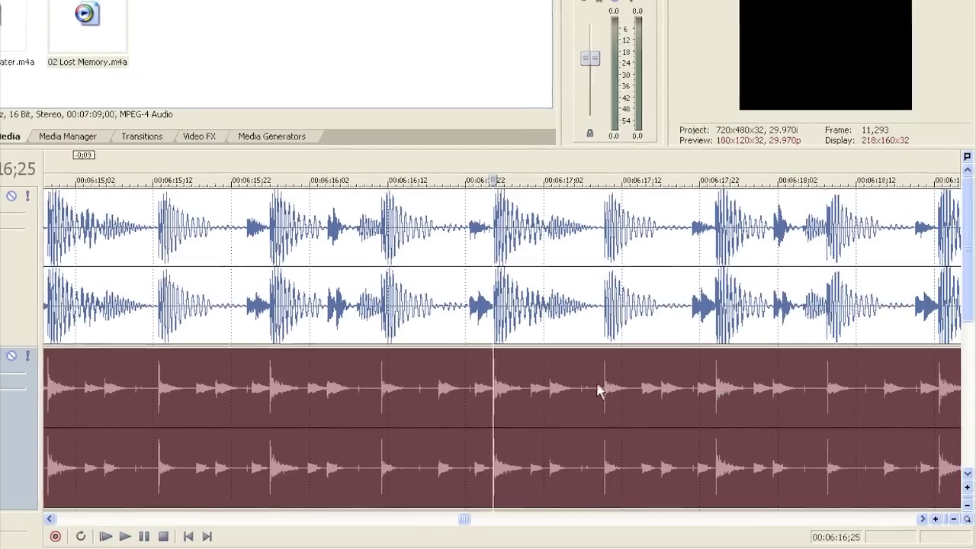
click(606, 389)
scroll(614, 390, up, 8)
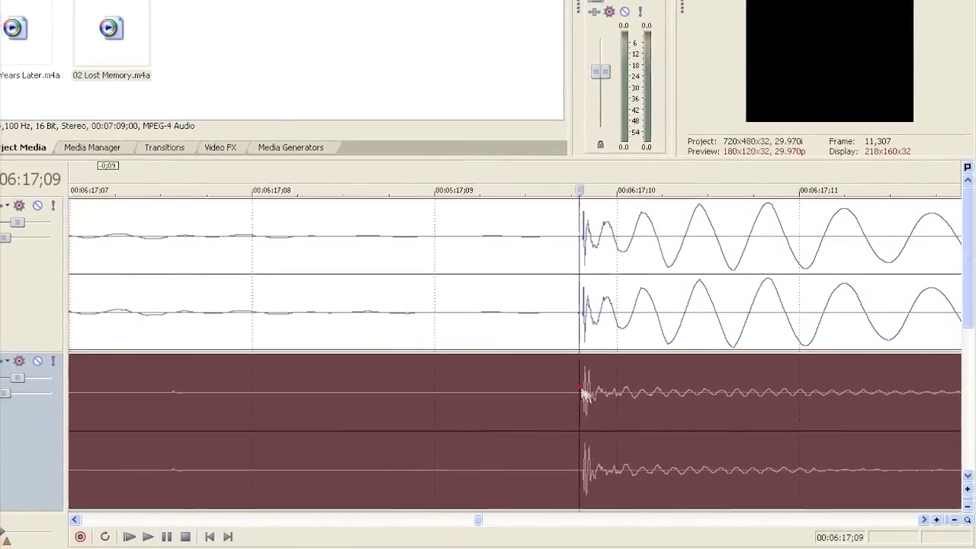
scroll(594, 390, up, 4)
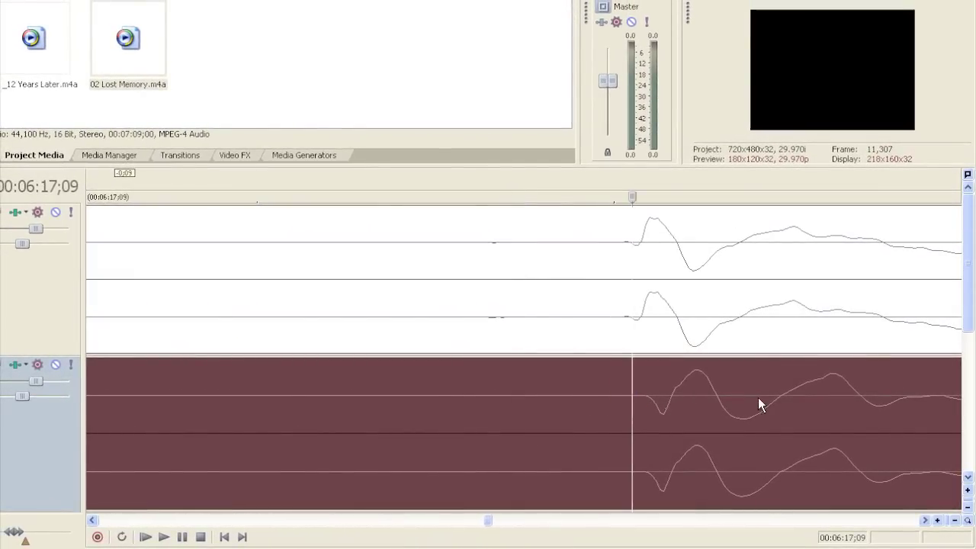
scroll(751, 393, down, 6)
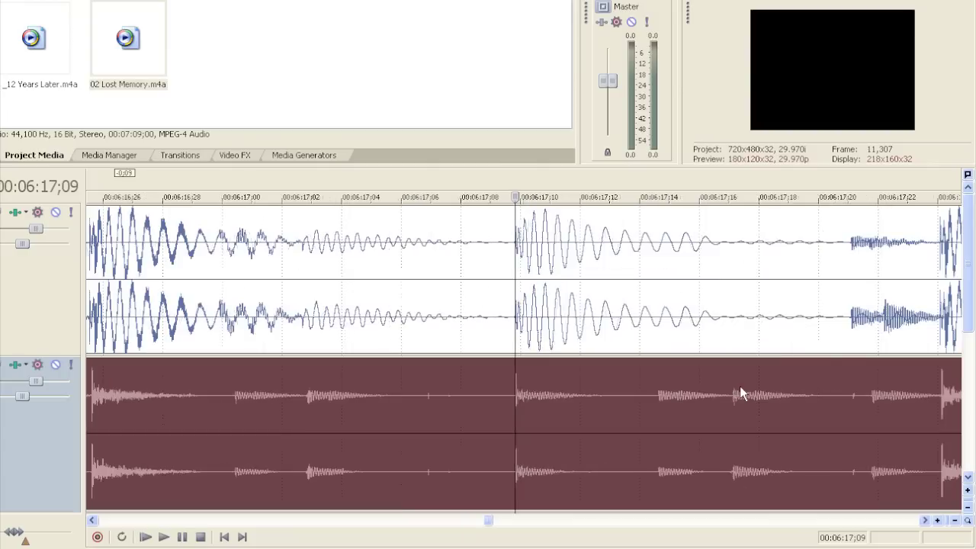
Set the 02 Lost Memory event to Classic stretch, Lock to stretch, and 0.001 pitch change
right_click(693, 387)
click(701, 378)
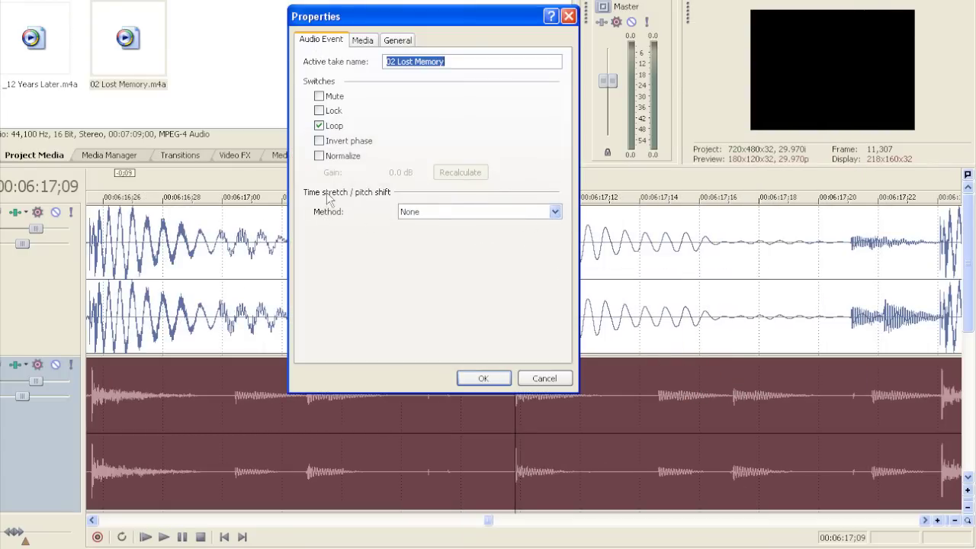
click(553, 212)
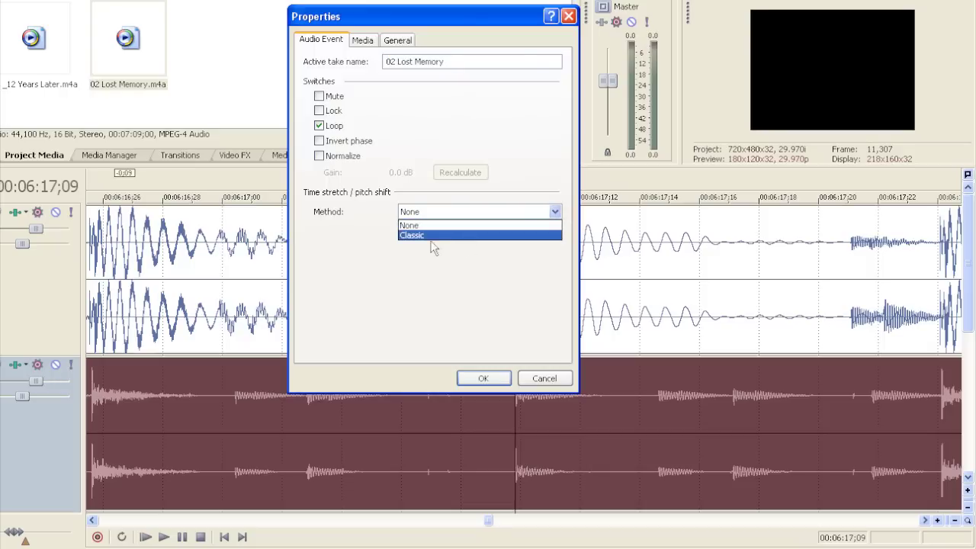
click(426, 242)
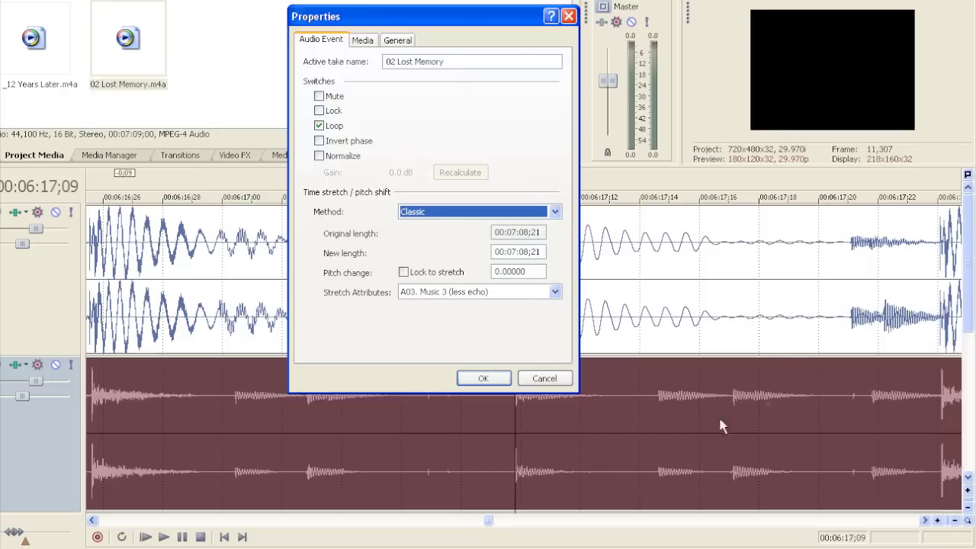
drag(488, 16, 337, 10)
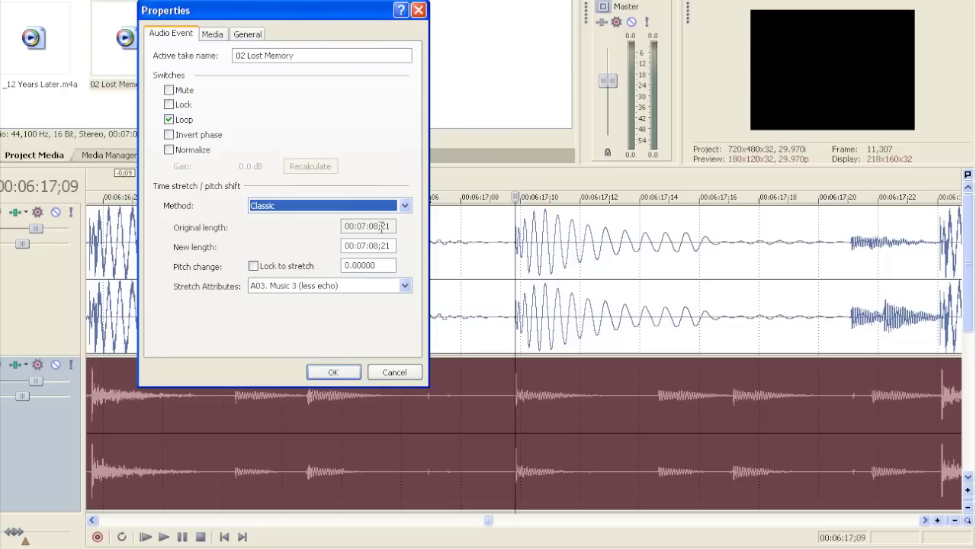
click(253, 266)
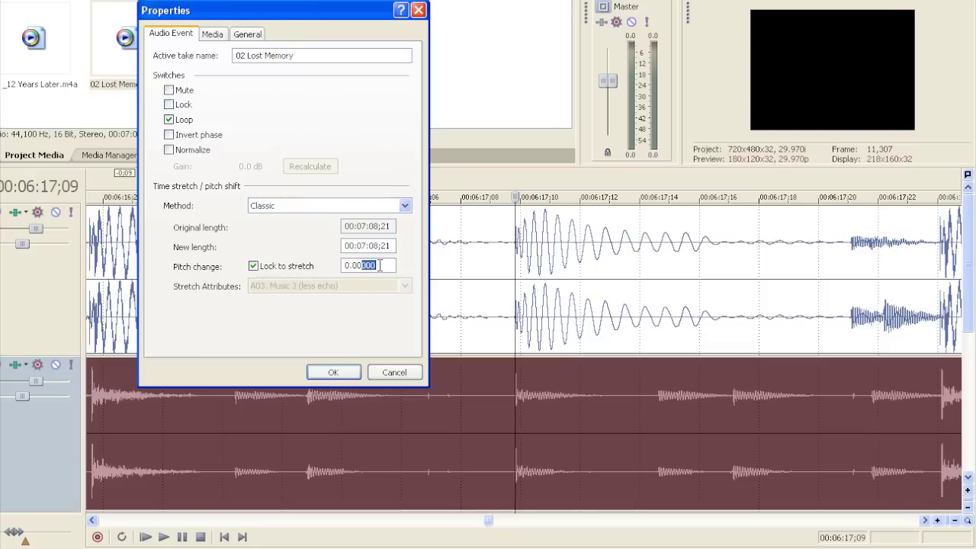
click(335, 374)
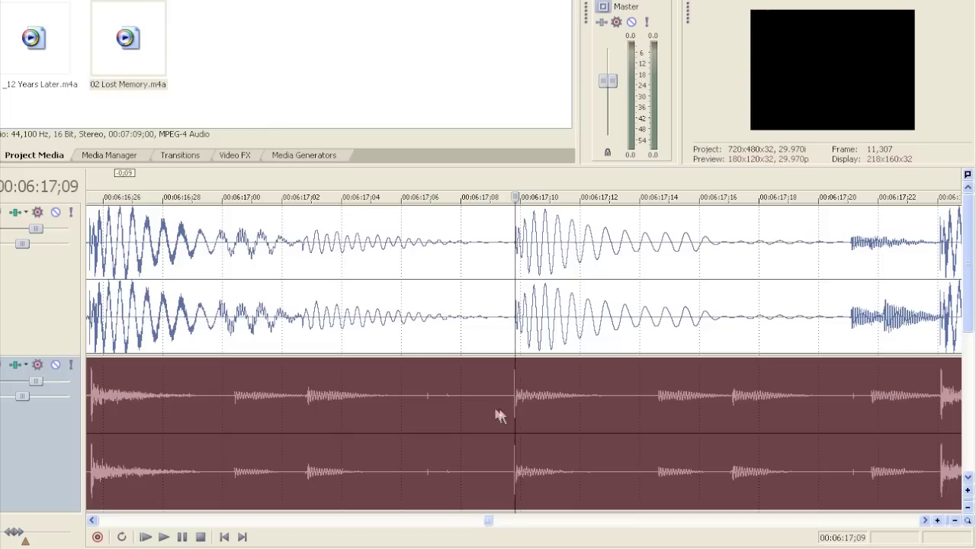
Zoom in on the beat at 6:17;24 and set 02 Lost Memory's pitch change to 0.0015
click(941, 389)
key(Up)
key(Up)
key(Up)
key(Up)
key(Up)
key(Up)
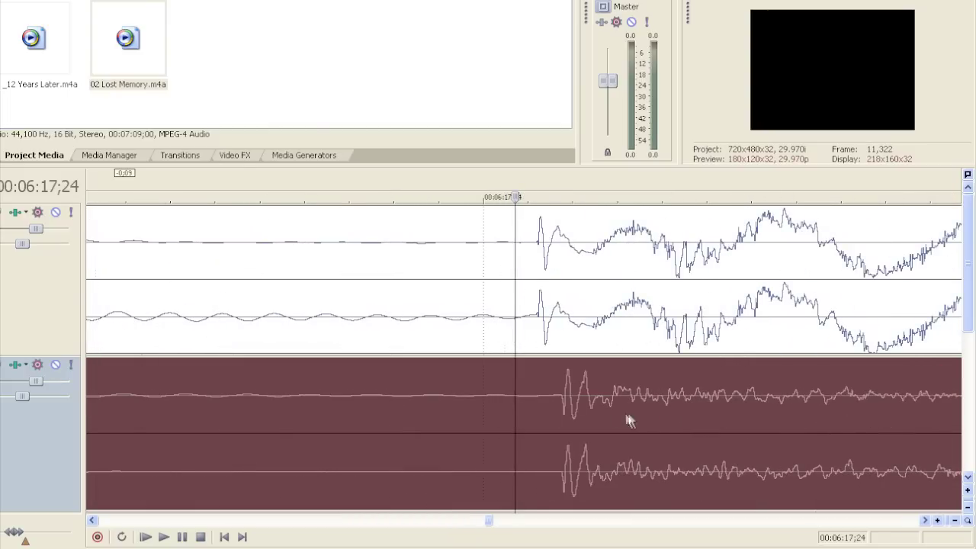
key(Up)
key(Up)
key(Up)
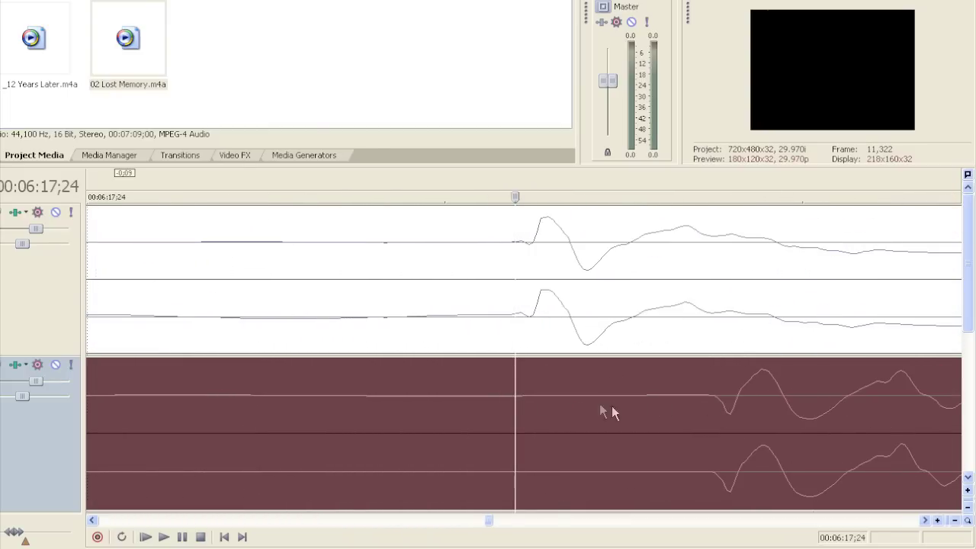
right_click(698, 392)
click(721, 383)
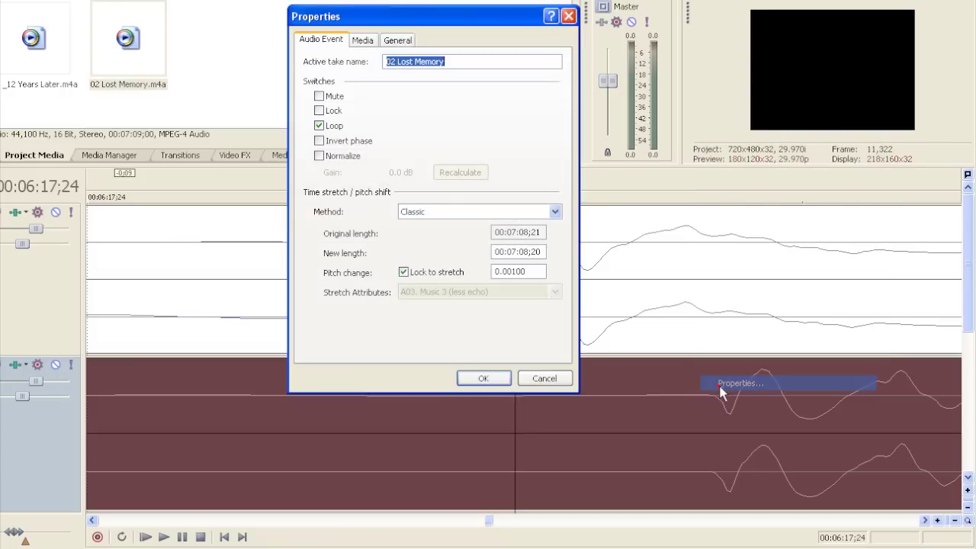
click(518, 271)
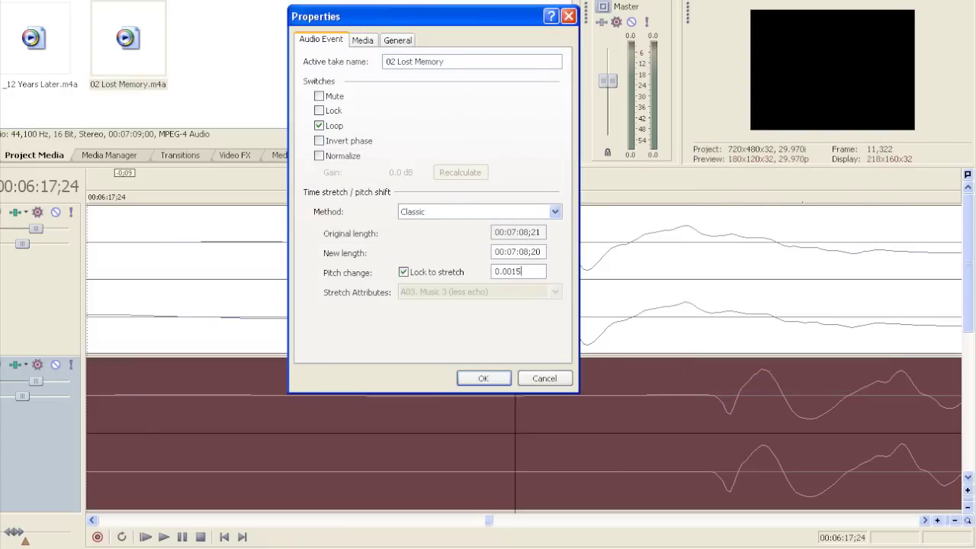
click(488, 382)
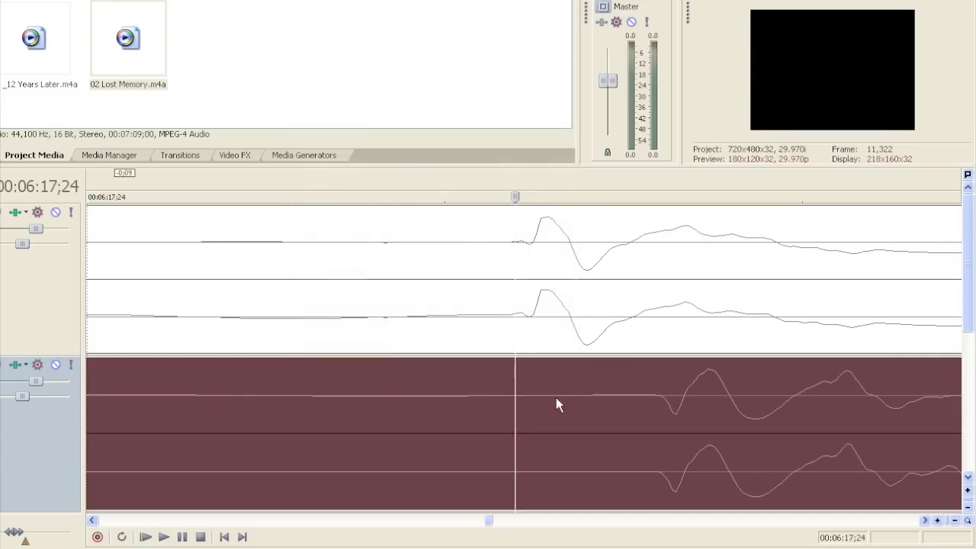
Raise the pitch change to 0.0016 and check alignment at the beat at 6:18;22
right_click(617, 389)
click(642, 378)
drag(518, 272, 535, 270)
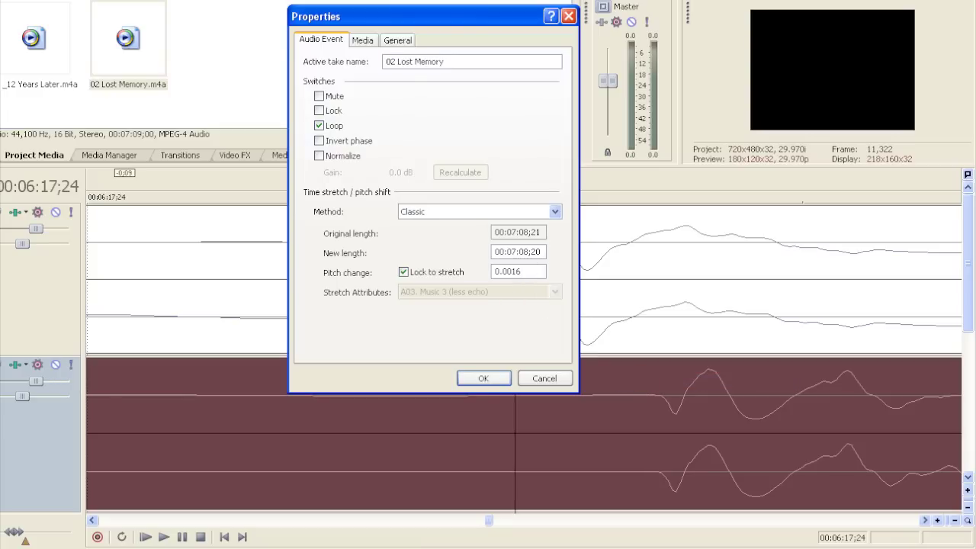
click(487, 381)
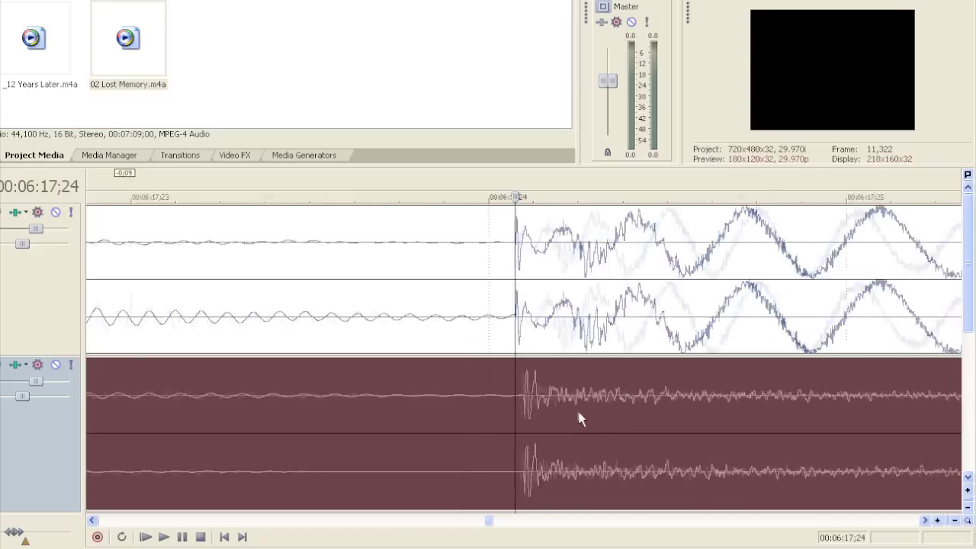
scroll(587, 415, down, 4)
click(724, 396)
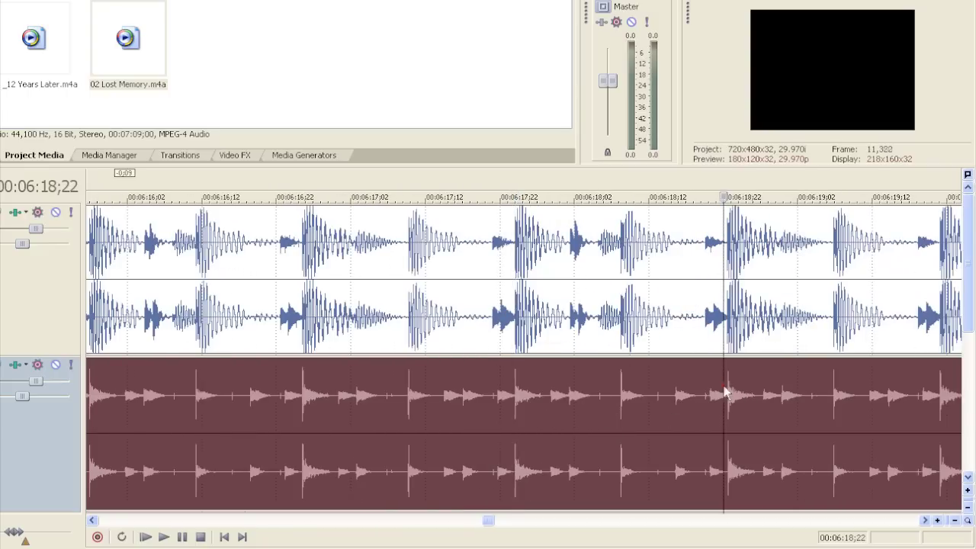
scroll(686, 404, up, 4)
scroll(675, 401, up, 6)
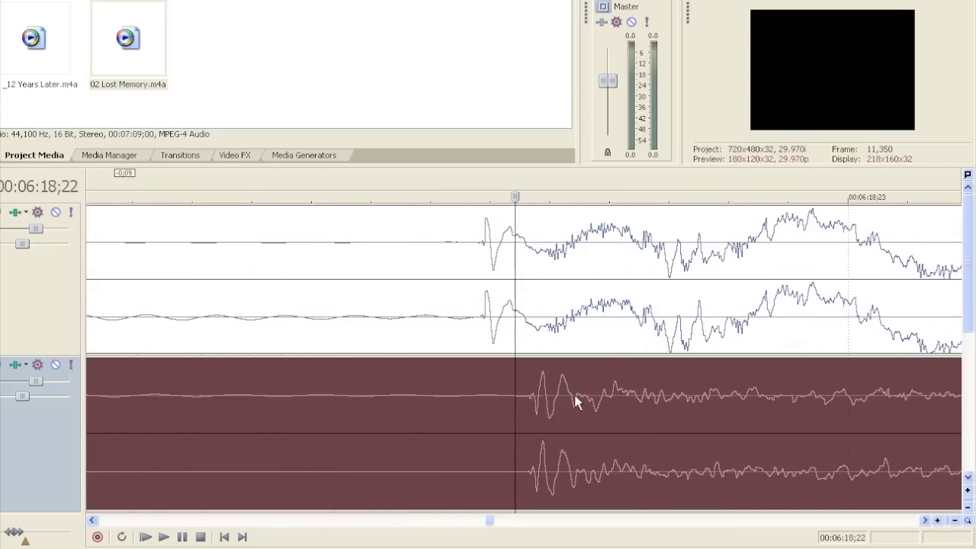
Set the pitch change to 0.0019, then move the edit point back to 6:06;09
right_click(556, 394)
click(594, 387)
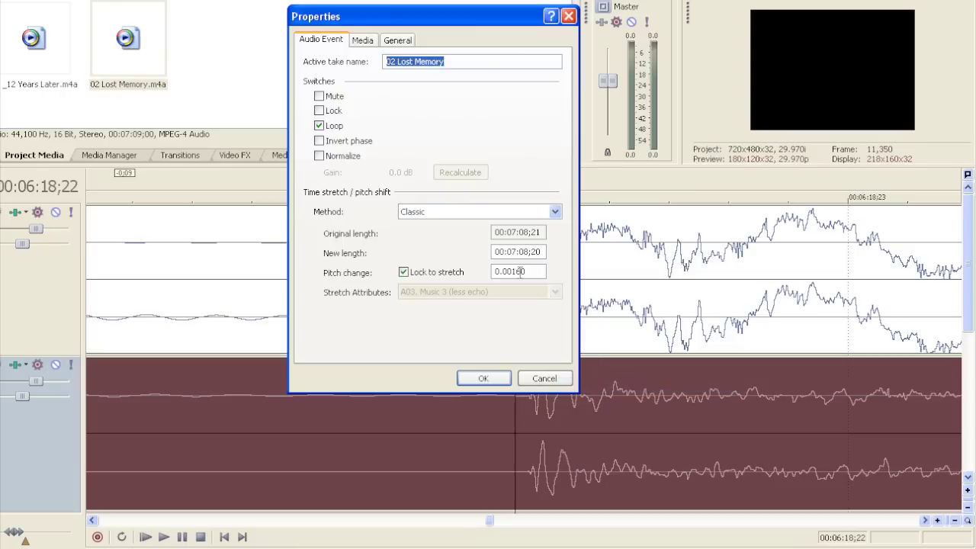
drag(525, 271, 515, 271)
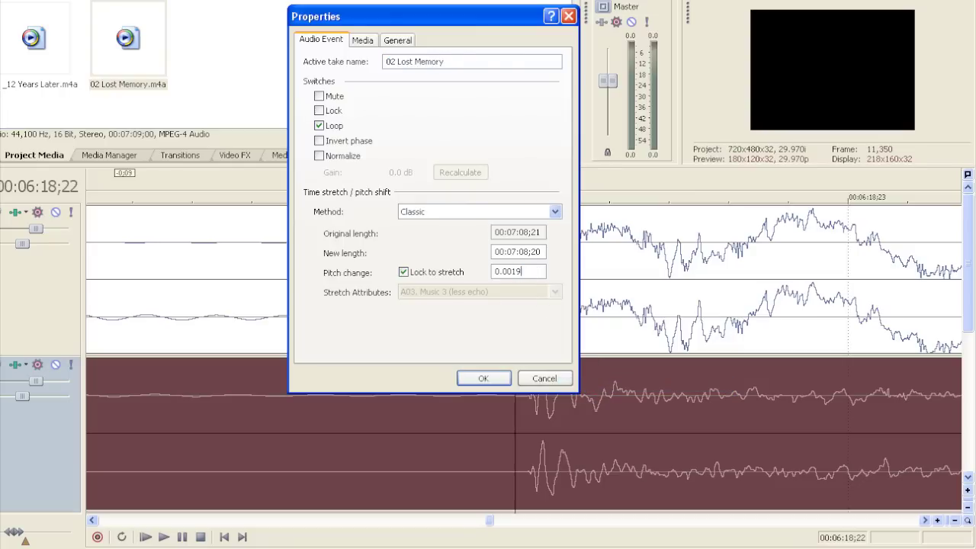
text(9)
click(482, 378)
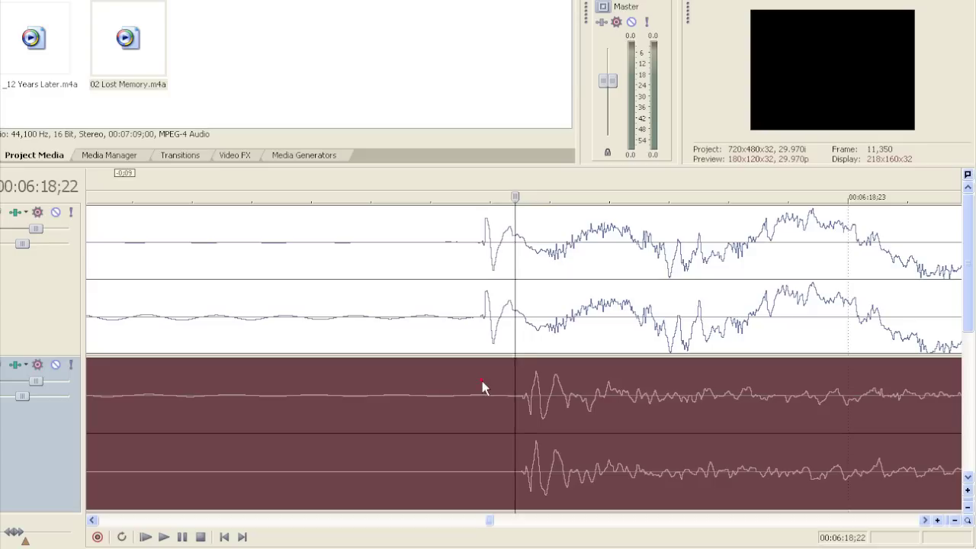
scroll(479, 389, down, 15)
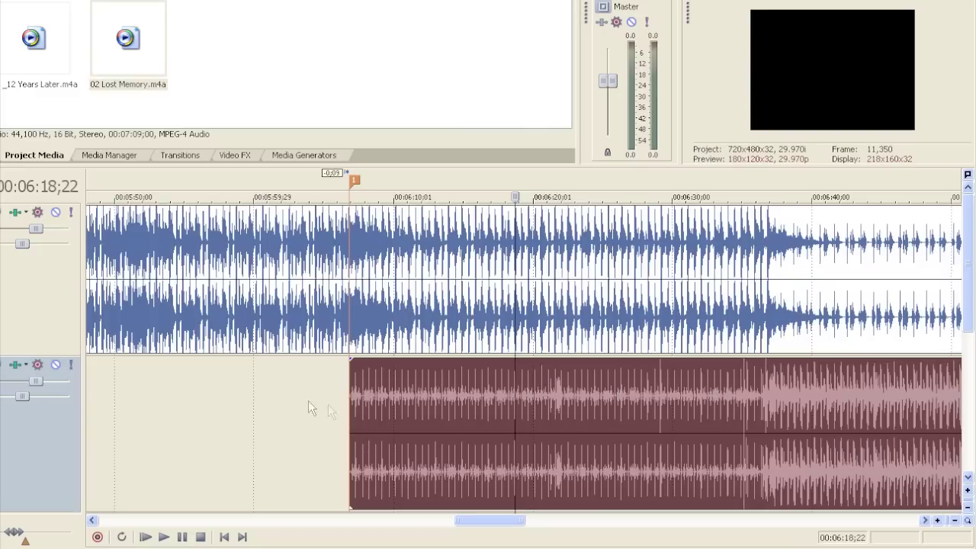
click(341, 395)
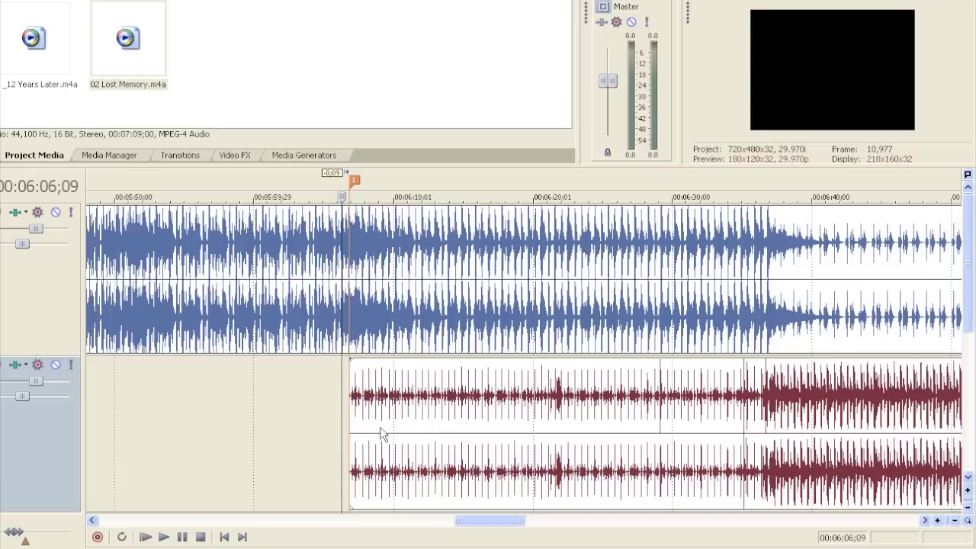
key(space)
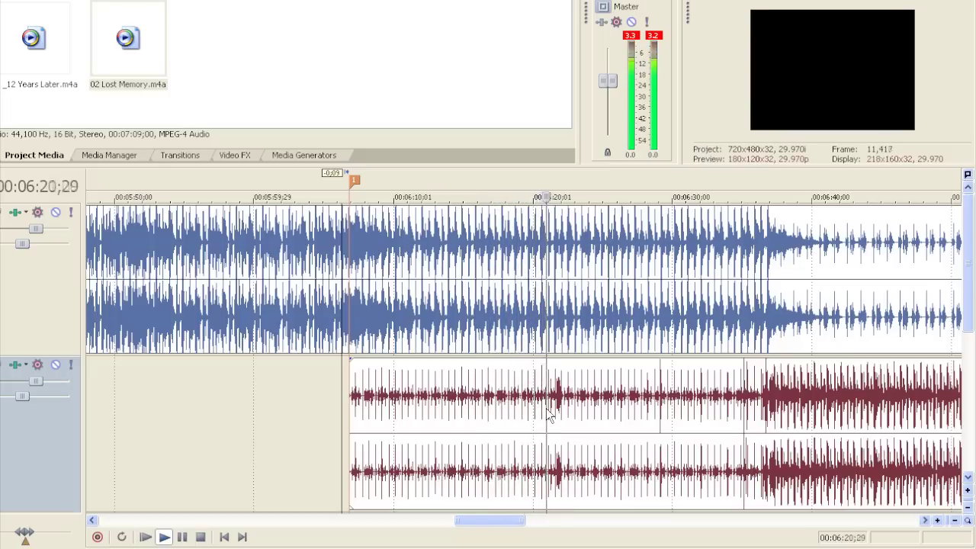
click(681, 190)
click(744, 188)
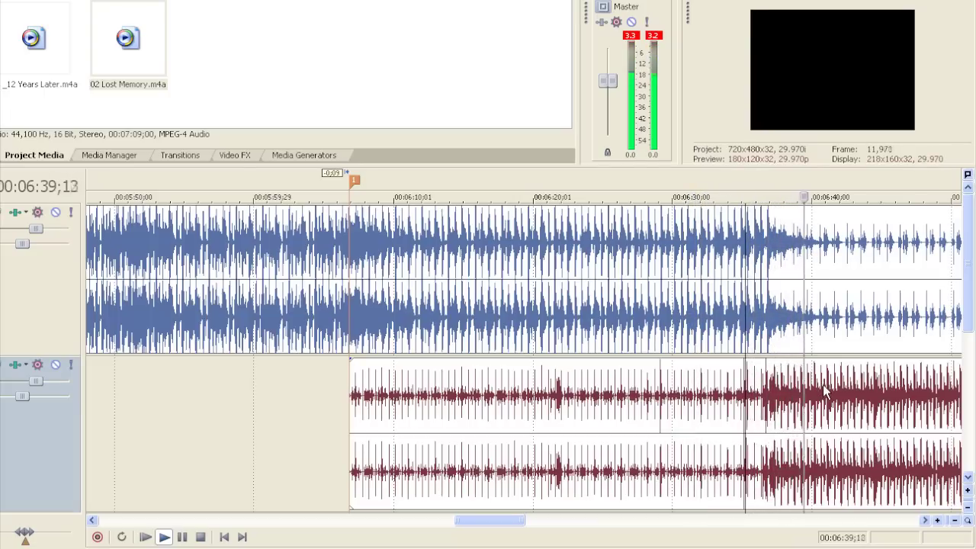
key(space)
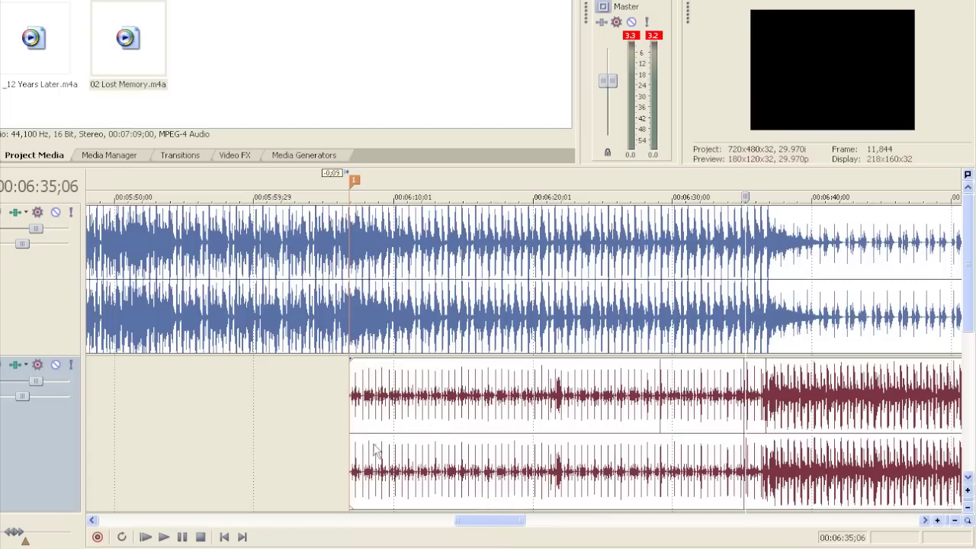
click(348, 424)
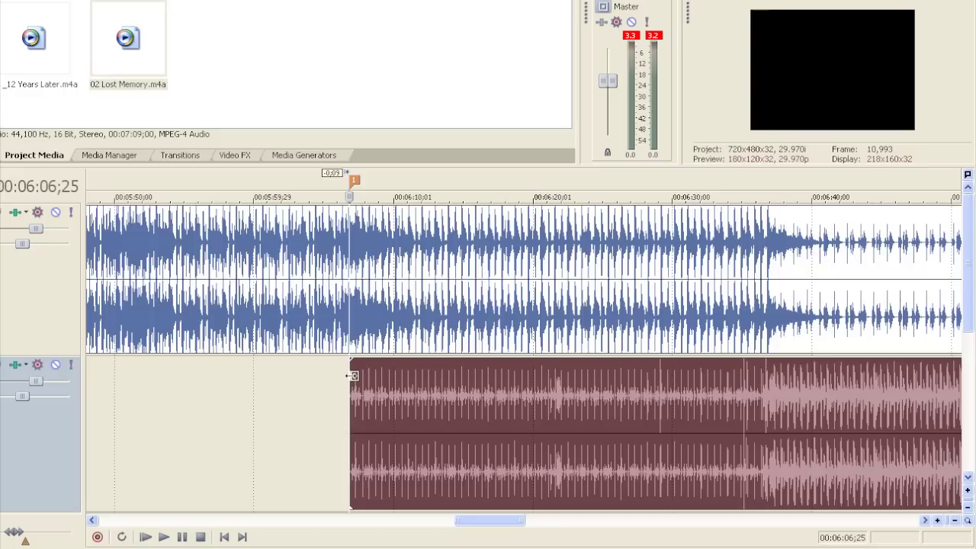
drag(348, 361, 348, 361)
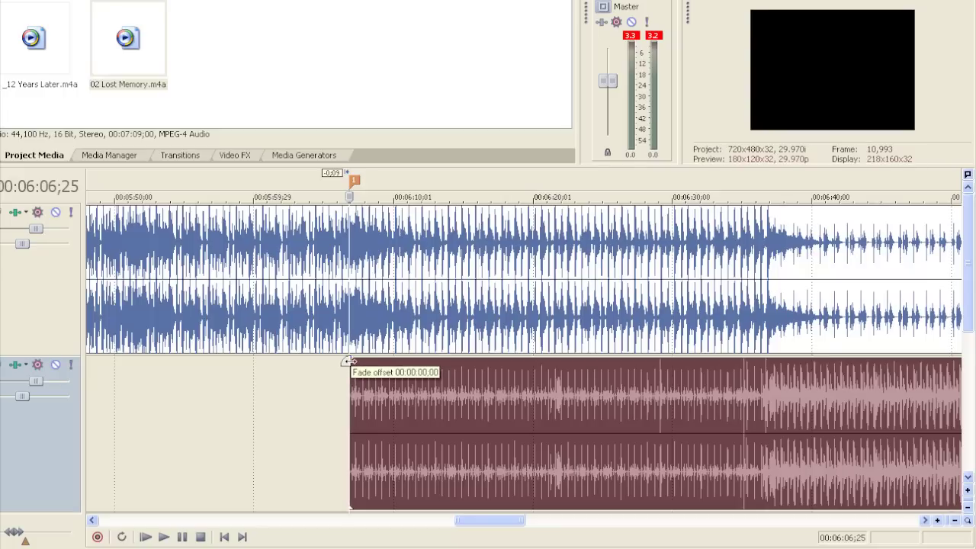
drag(347, 360, 758, 382)
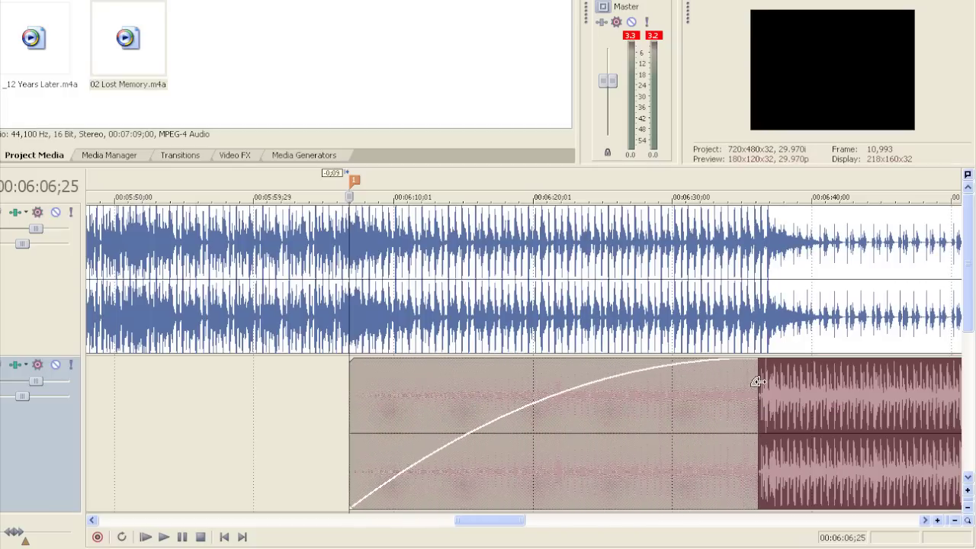
right_click(677, 392)
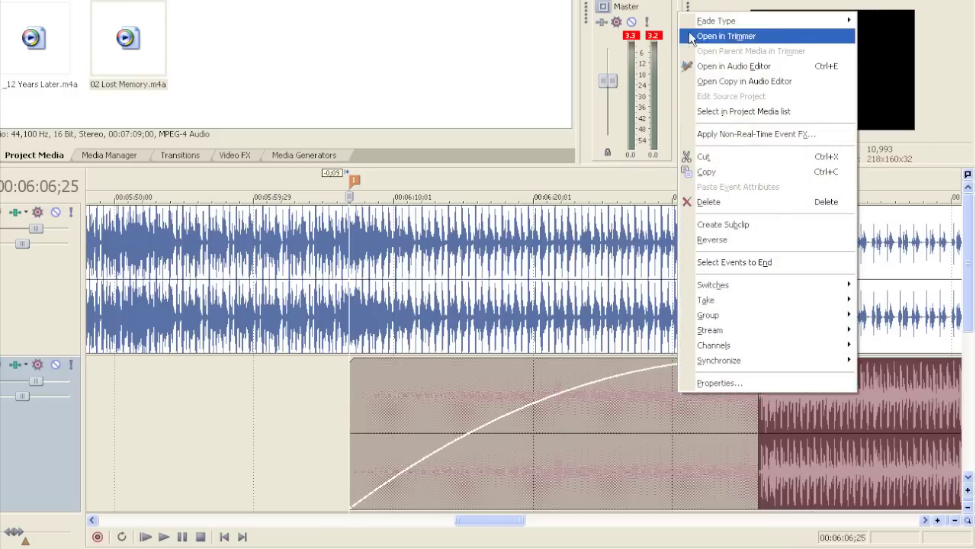
mouse_move(743, 23)
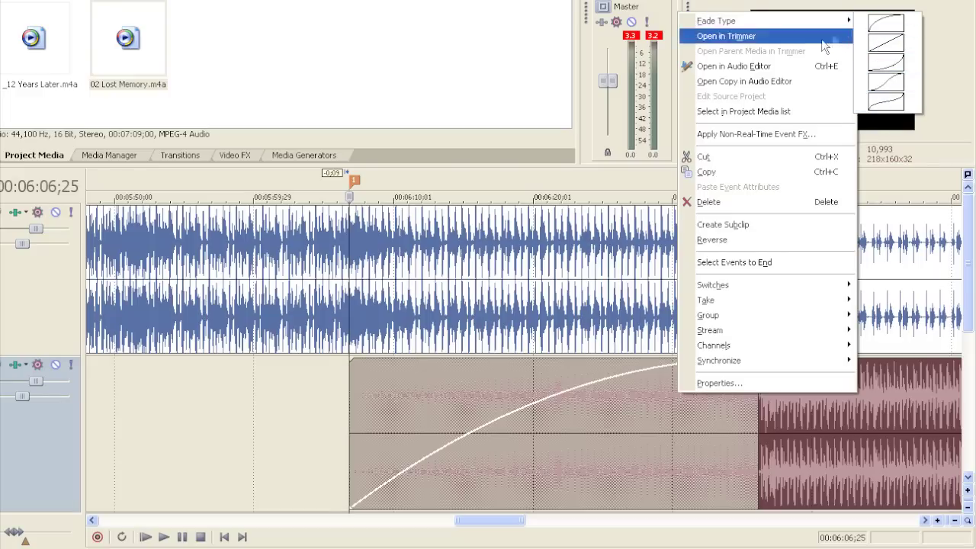
click(455, 434)
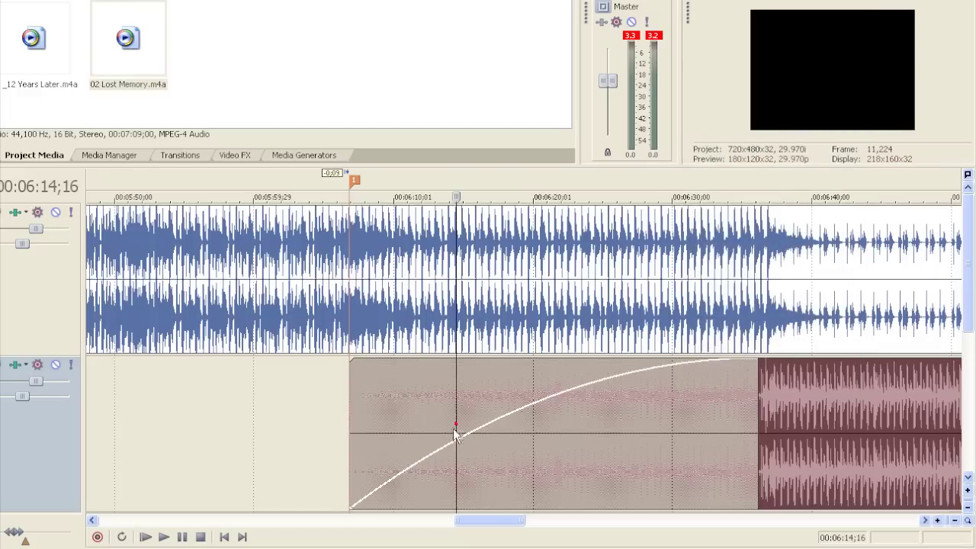
click(350, 457)
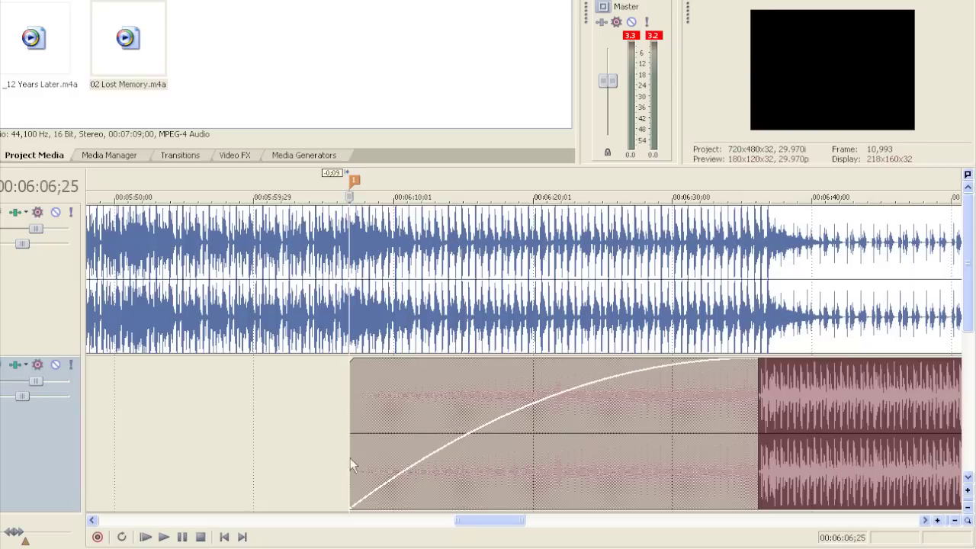
click(323, 419)
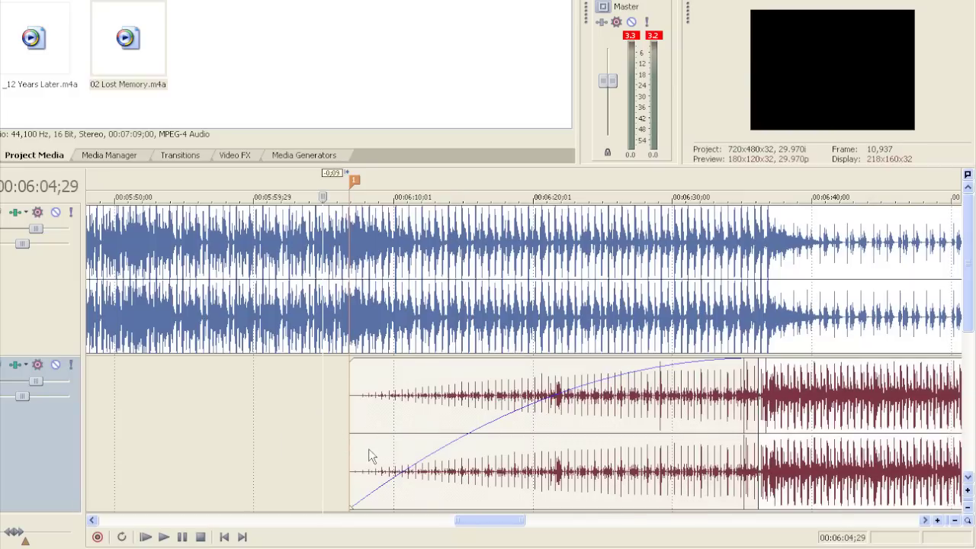
key(space)
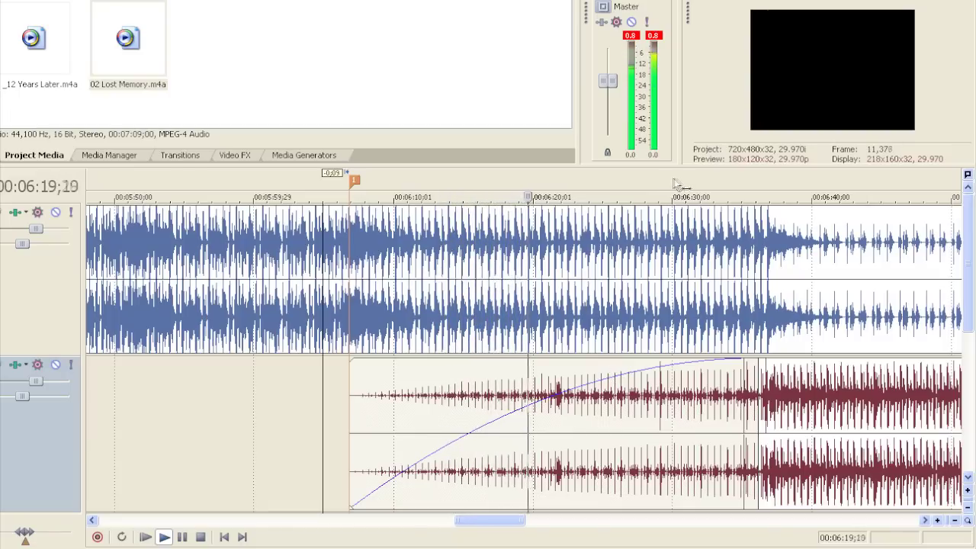
click(676, 193)
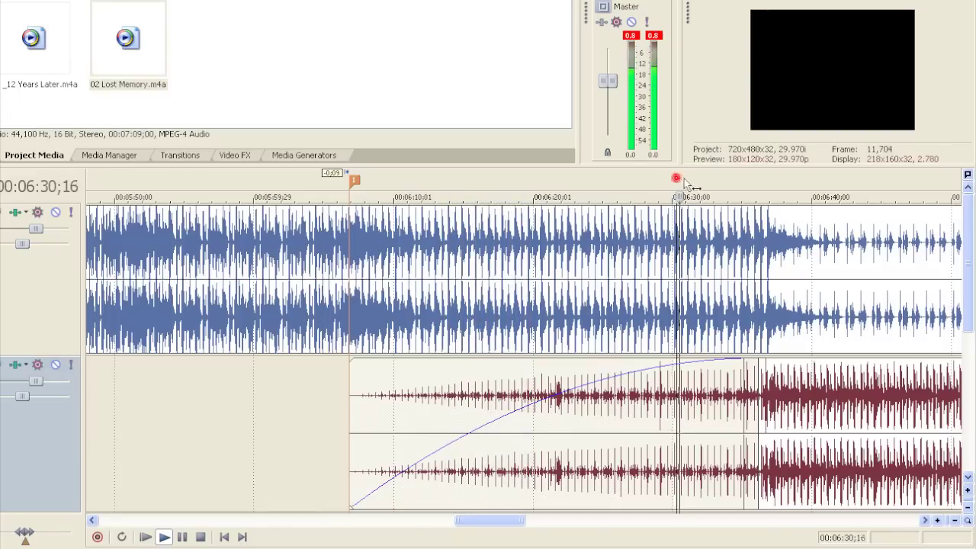
click(757, 185)
scroll(619, 225, down, 3)
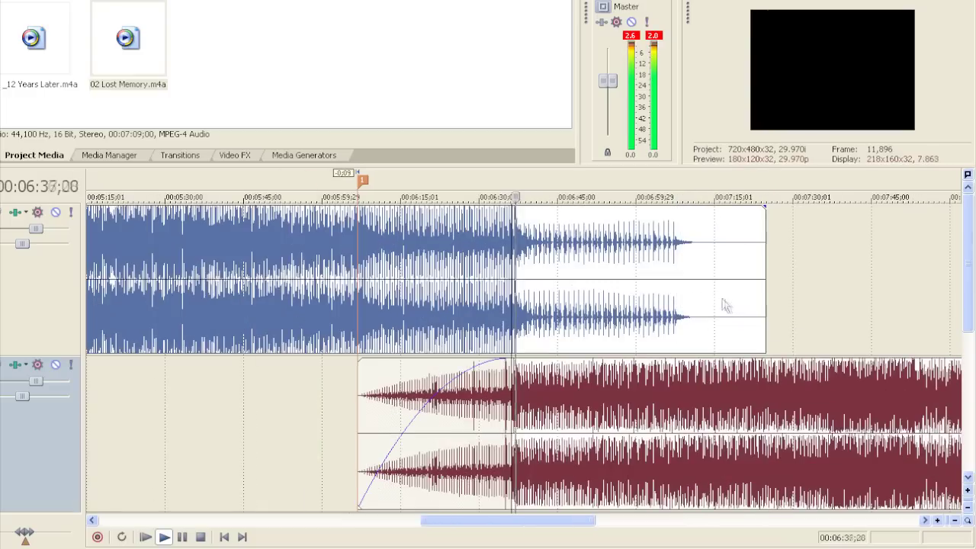
click(613, 186)
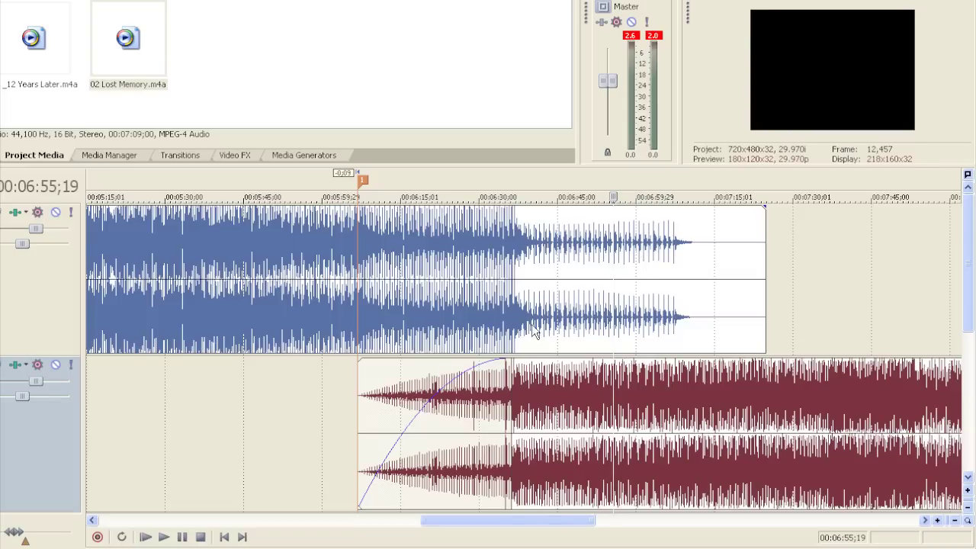
Zoom out to the whole project and return the cursor to the 00:00 start
scroll(495, 435, down, 5)
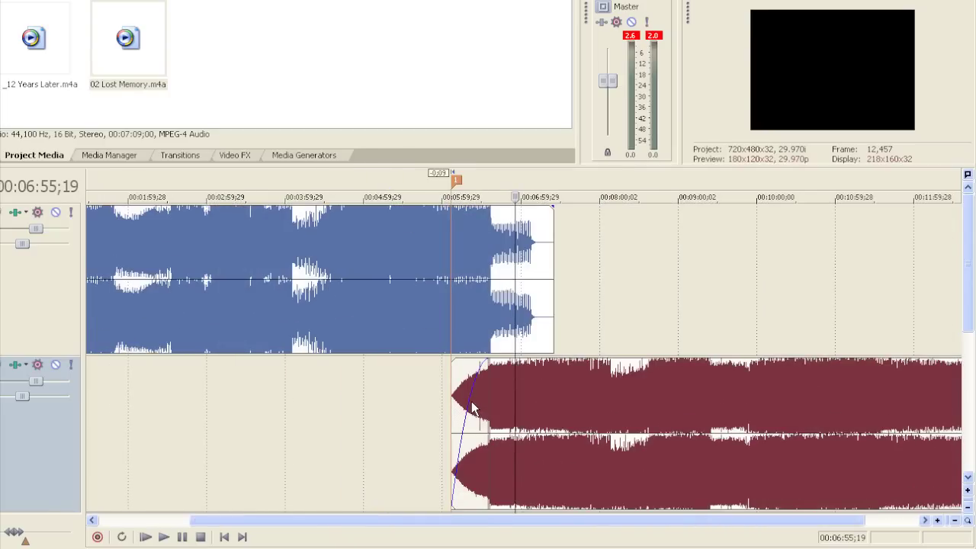
scroll(489, 361, down, 2)
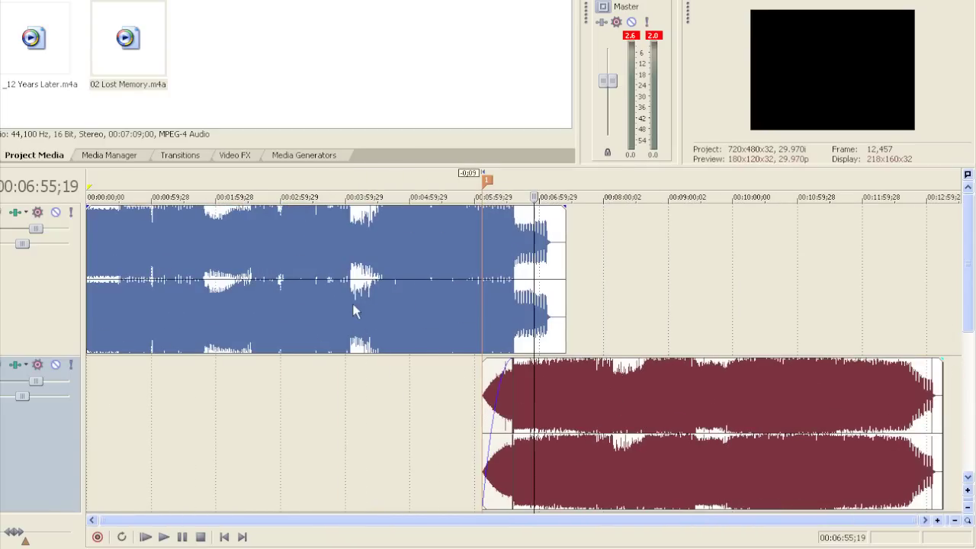
click(224, 536)
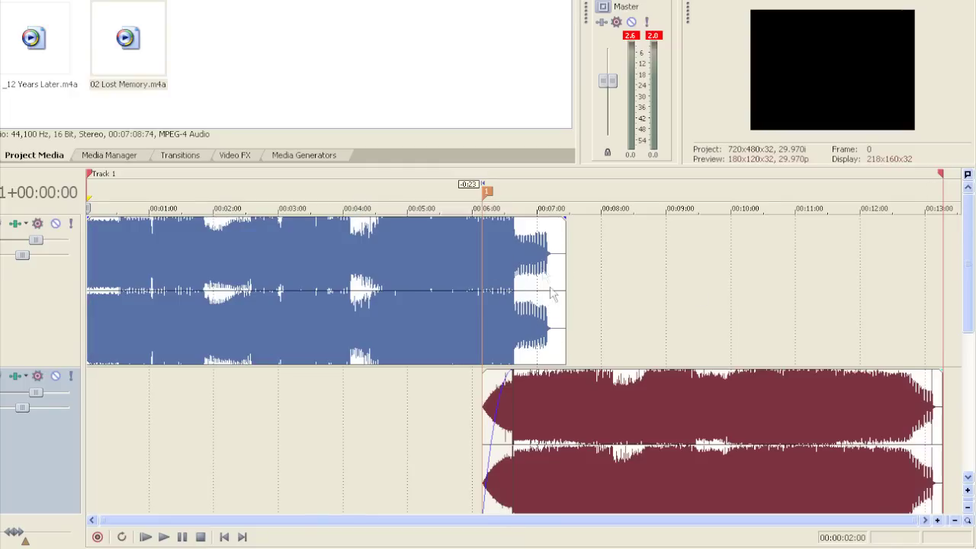
Place the cursor at the first song's last beat and preview playback from there
click(545, 330)
scroll(562, 339, up, 10)
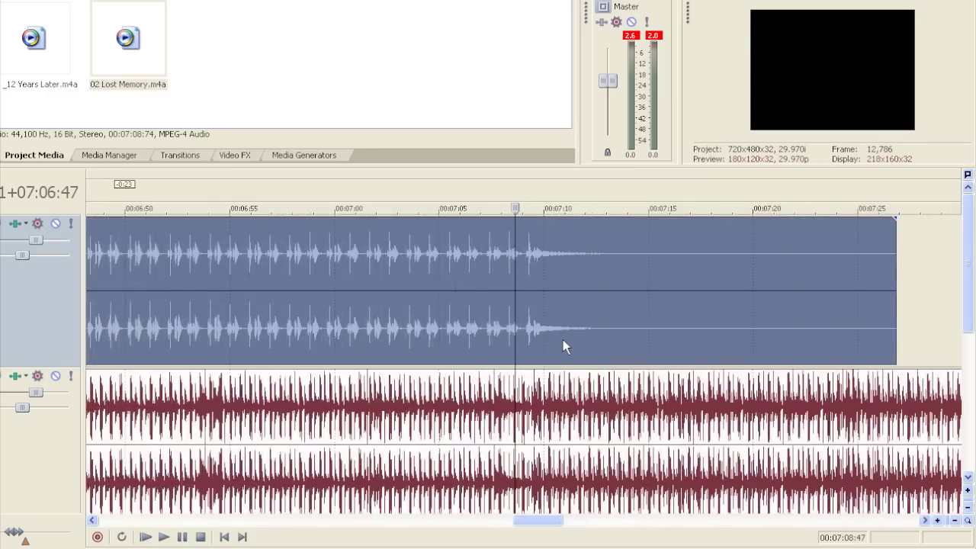
click(564, 328)
scroll(570, 344, up, 5)
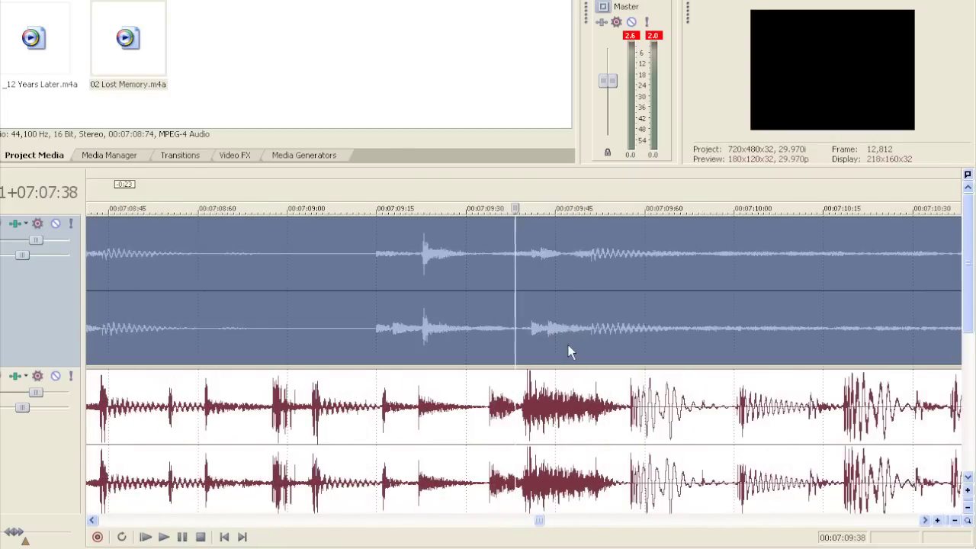
click(615, 333)
scroll(632, 333, up, 3)
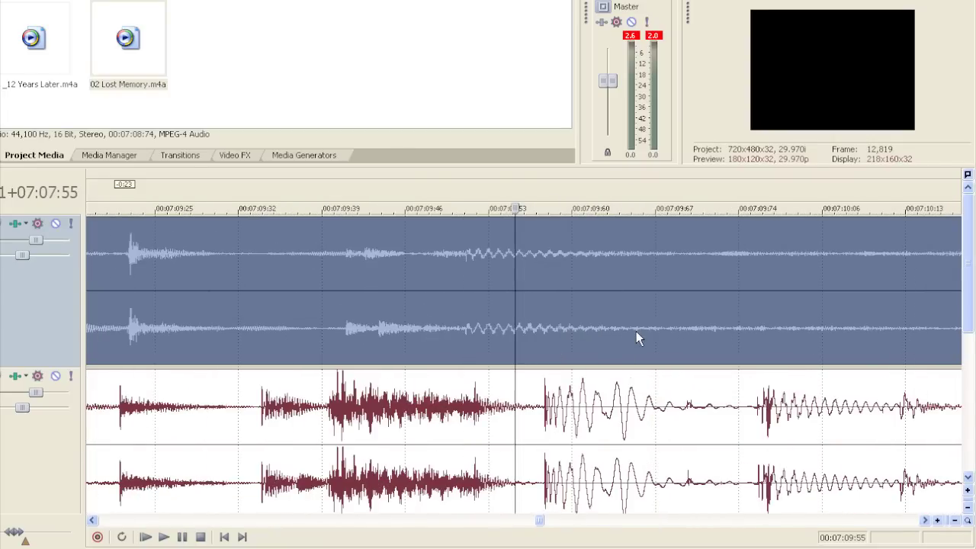
click(533, 327)
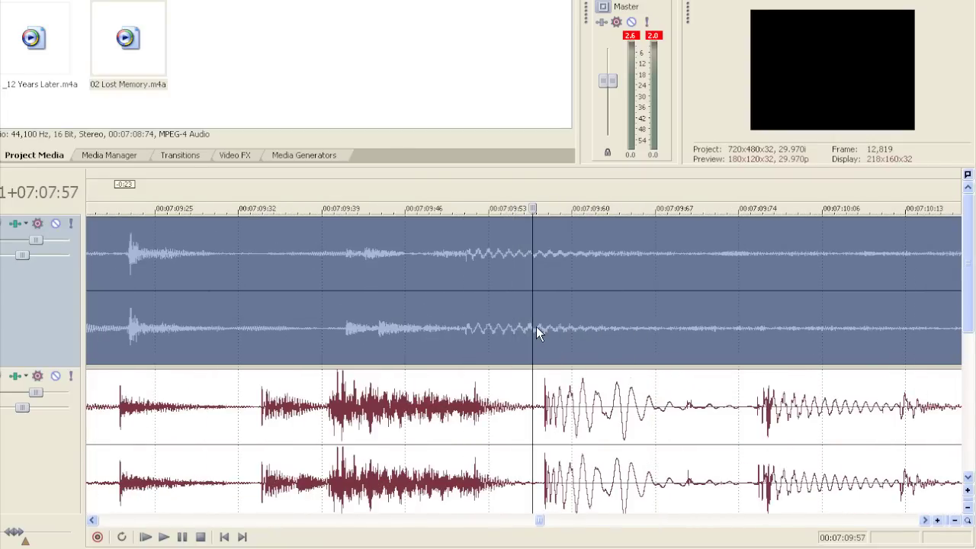
click(536, 327)
scroll(563, 349, up, 4)
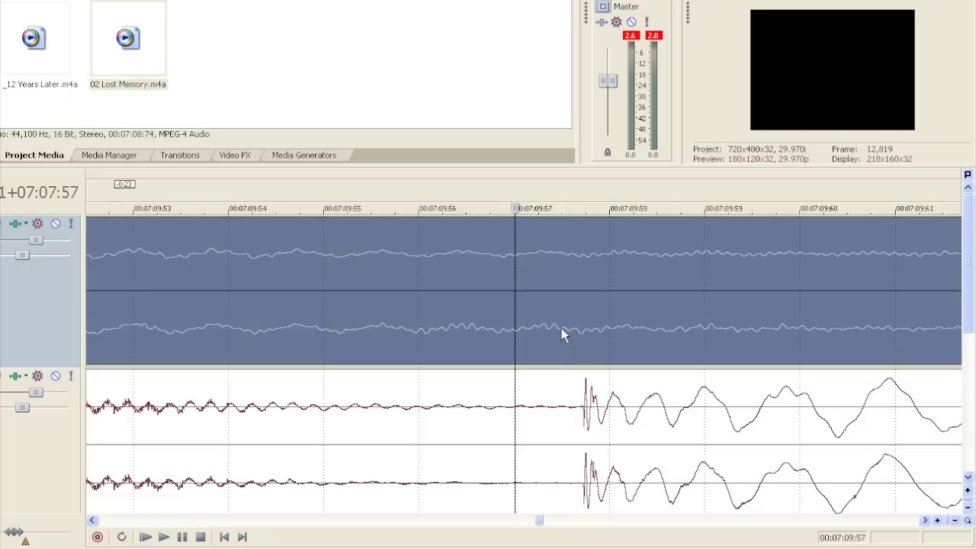
click(561, 328)
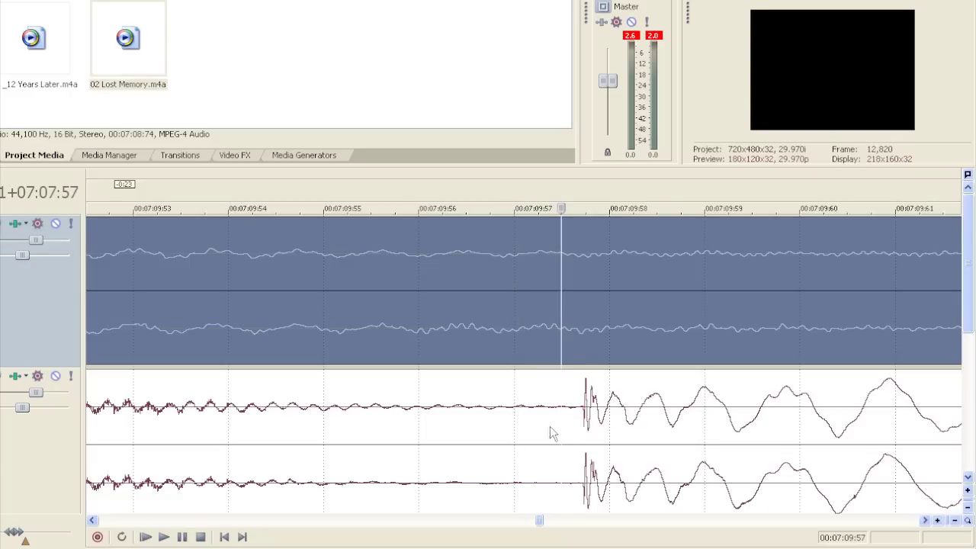
key(space)
key(space)
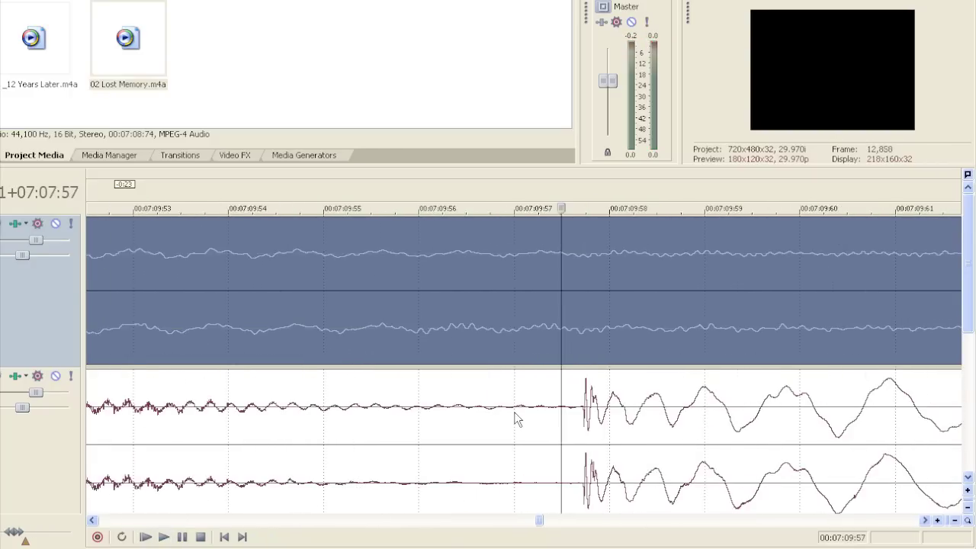
Drag the CD track marker to the split point, creating Track 2 at 00:07:09;57
scroll(514, 412, down, 10)
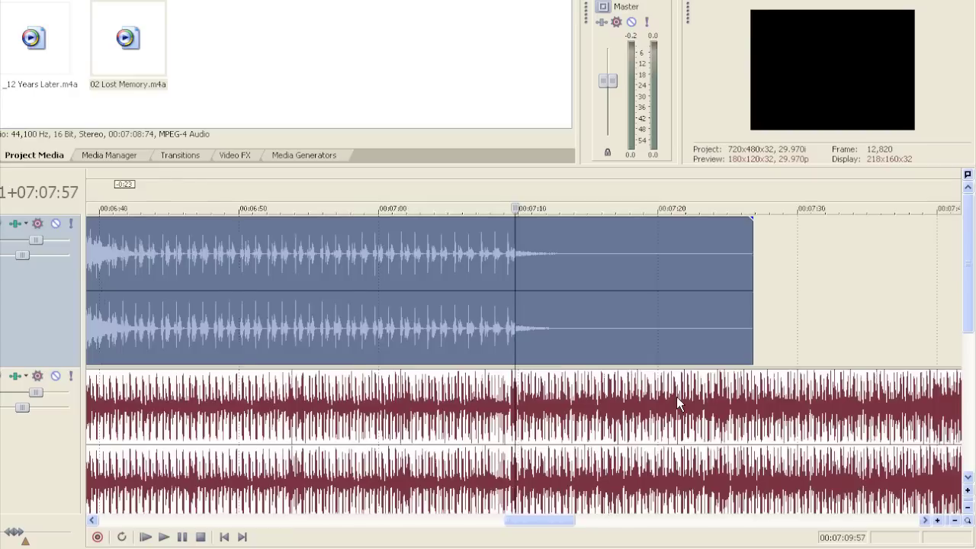
scroll(678, 404, down, 8)
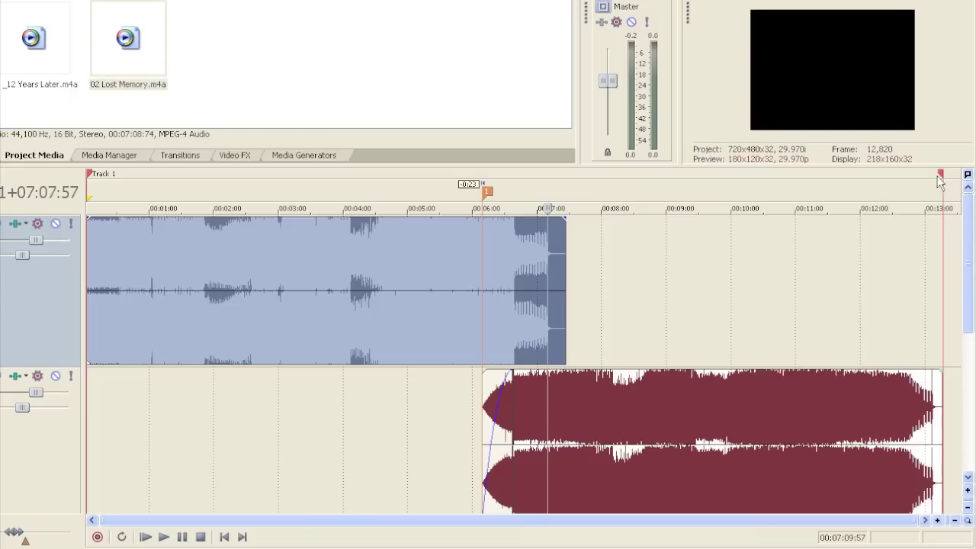
drag(939, 180, 545, 187)
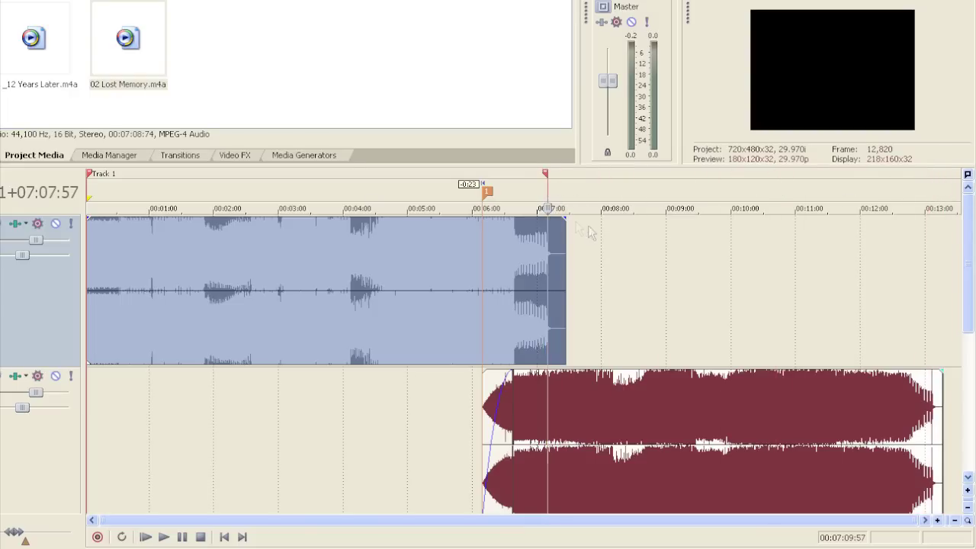
scroll(588, 229, up, 15)
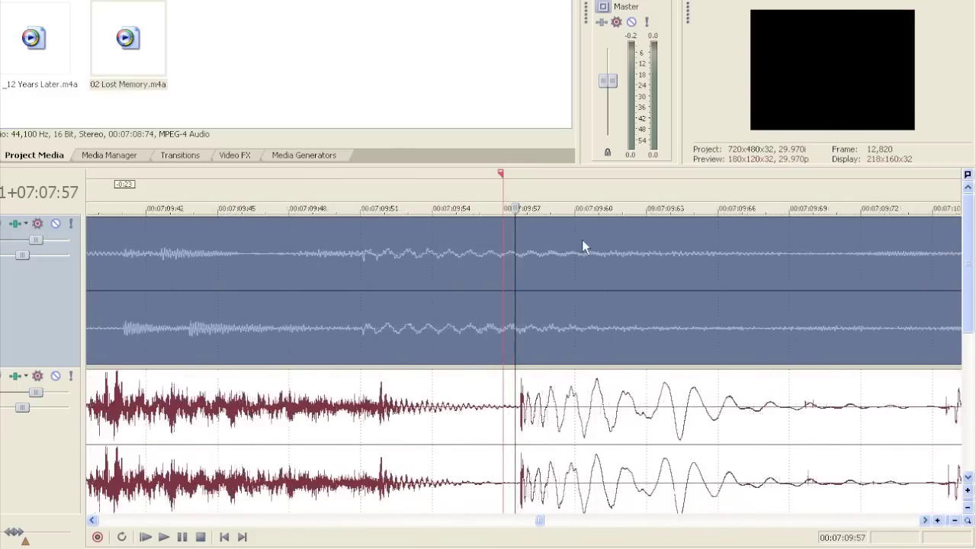
scroll(583, 242, up, 2)
click(492, 189)
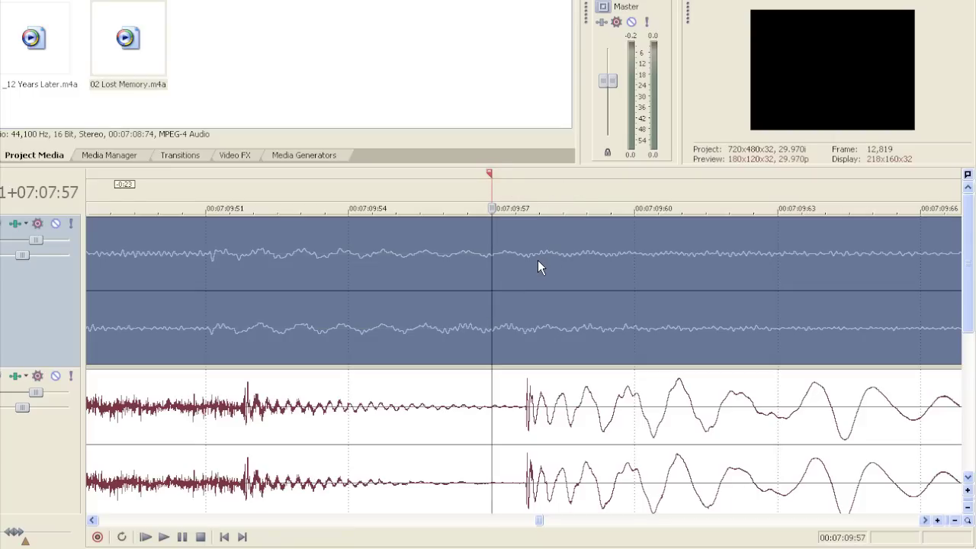
scroll(580, 288, down, 8)
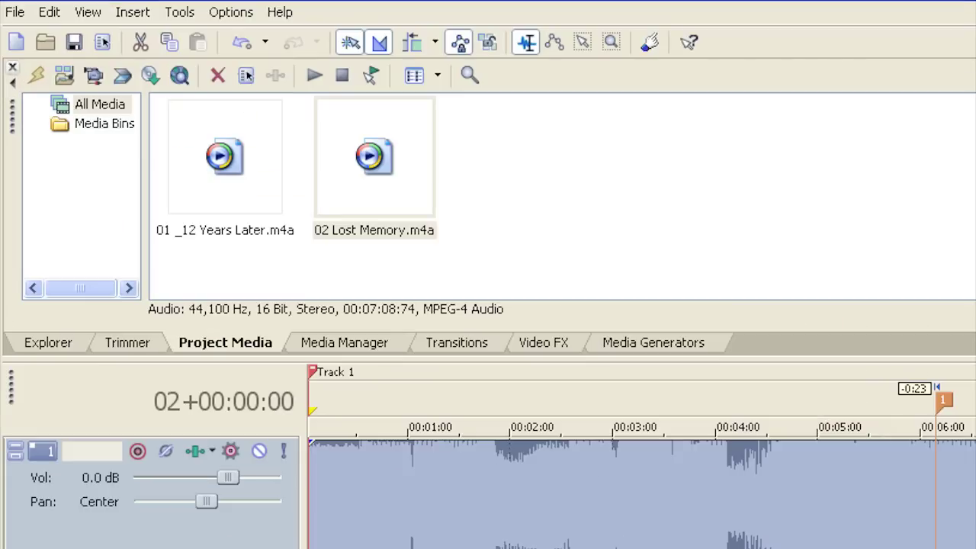
Choose Tools > Burn Disc > Disc-at-Once Audio CD to start the two-track burn
click(181, 19)
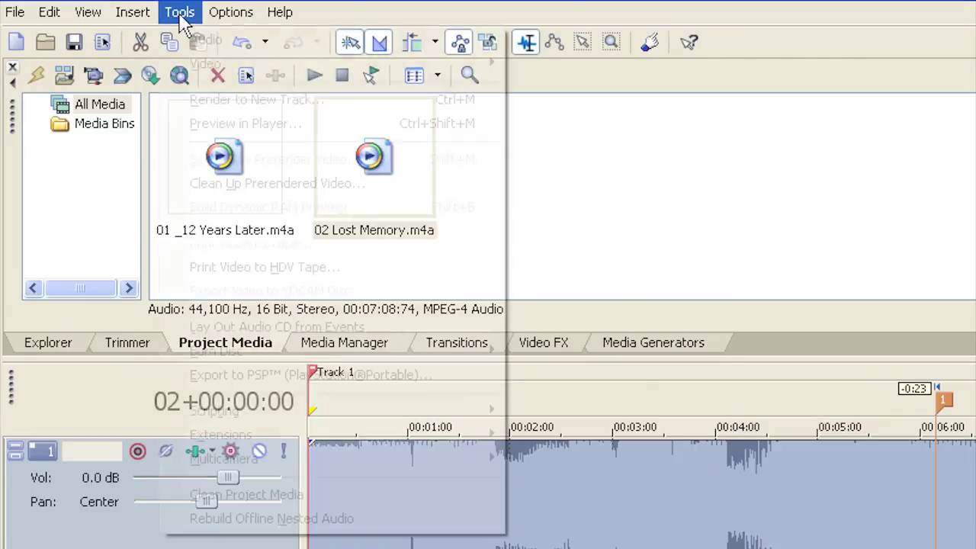
mouse_move(246, 352)
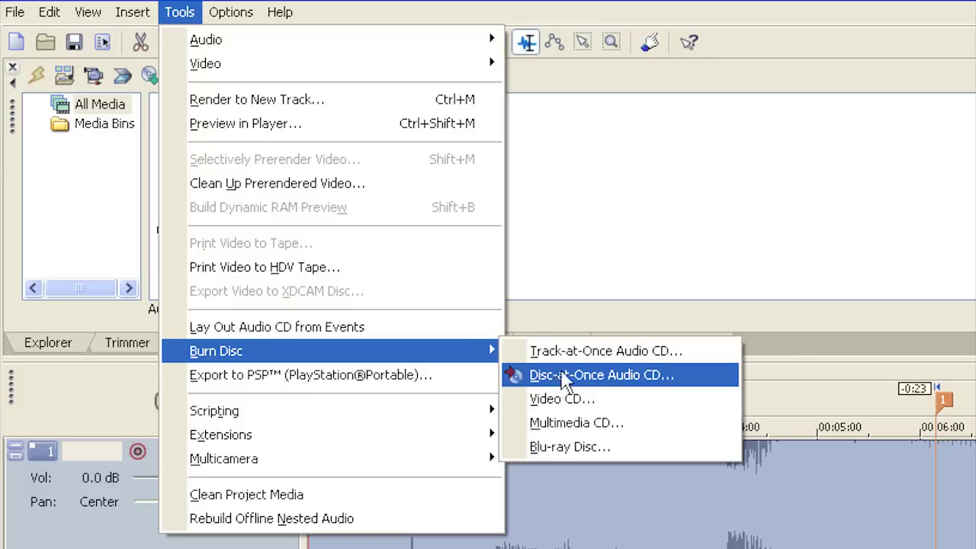
click(630, 387)
click(689, 384)
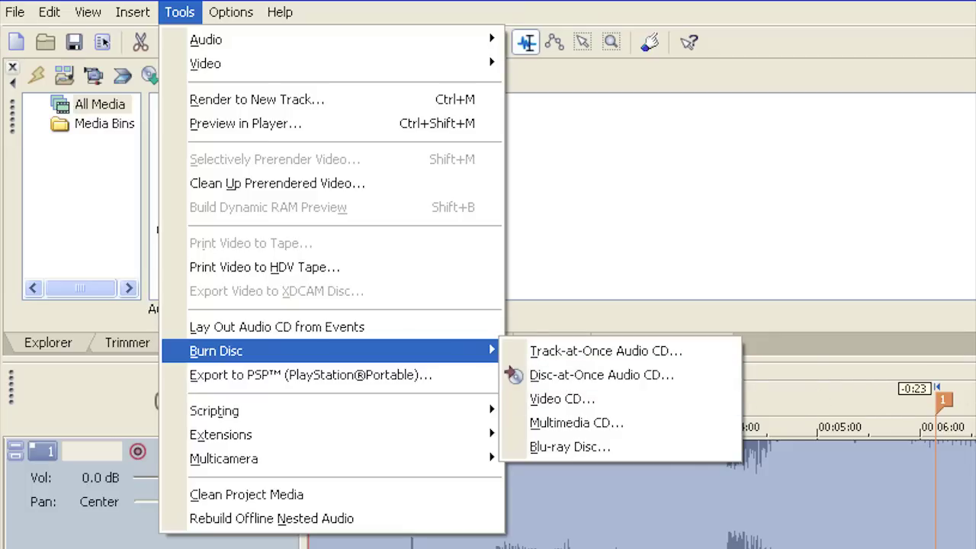